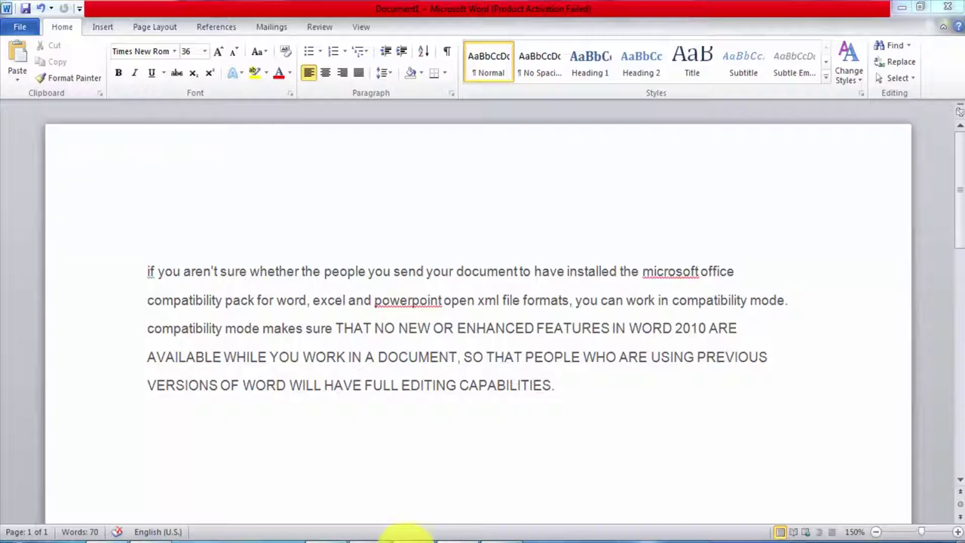
Browse the list of available fonts without changing the font.
mouse_move(404, 536)
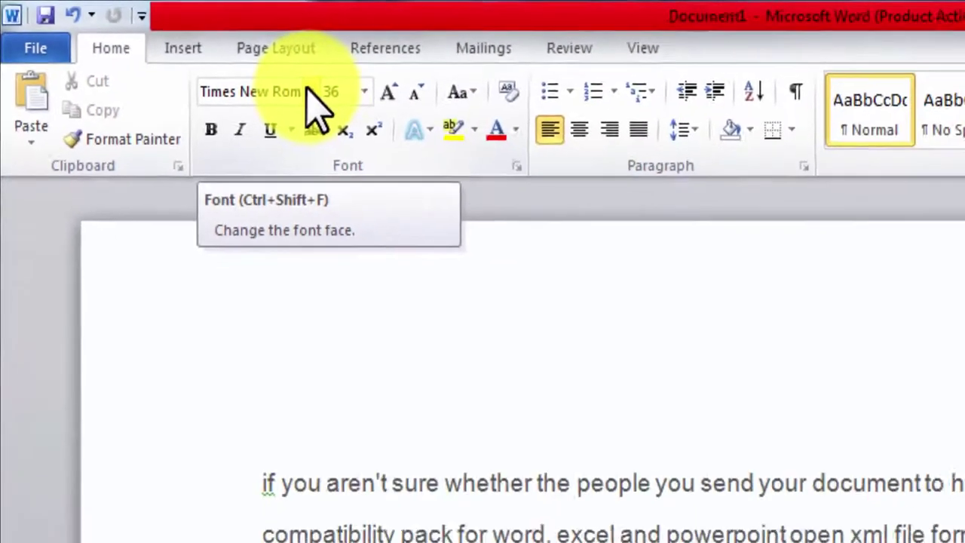
click(169, 49)
scroll(189, 339, down, 1)
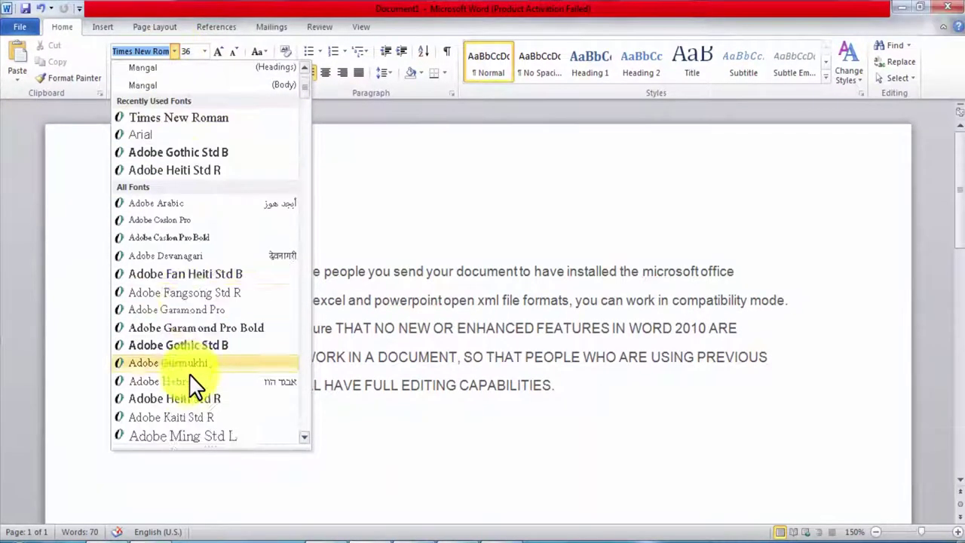
scroll(193, 384, down, 3)
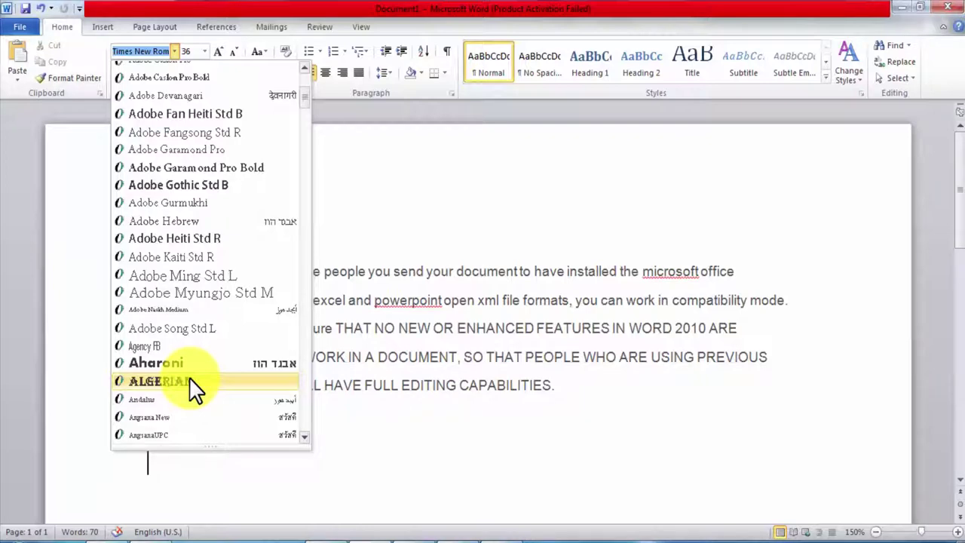
scroll(209, 352, down, 4)
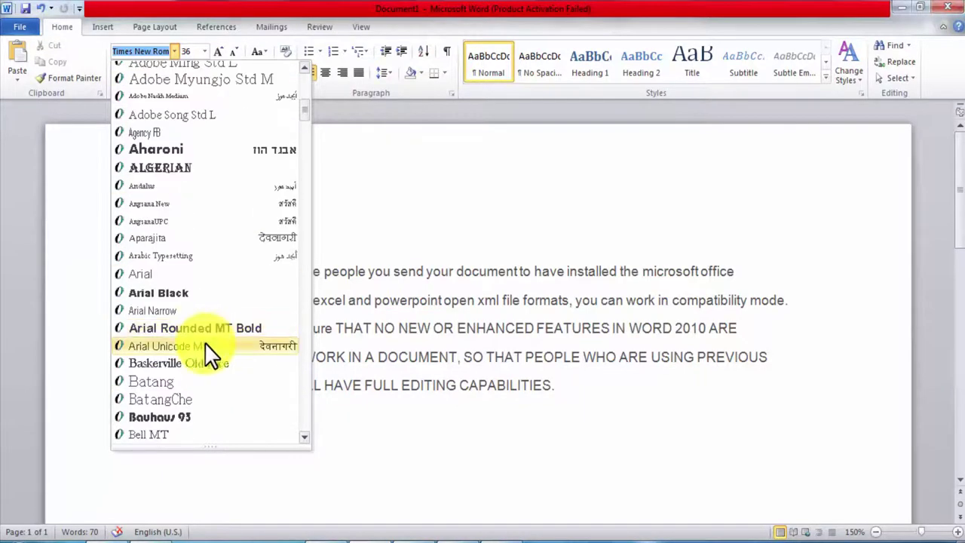
scroll(205, 368, down, 8)
scroll(209, 369, down, 8)
scroll(209, 370, down, 3)
scroll(209, 370, down, 3)
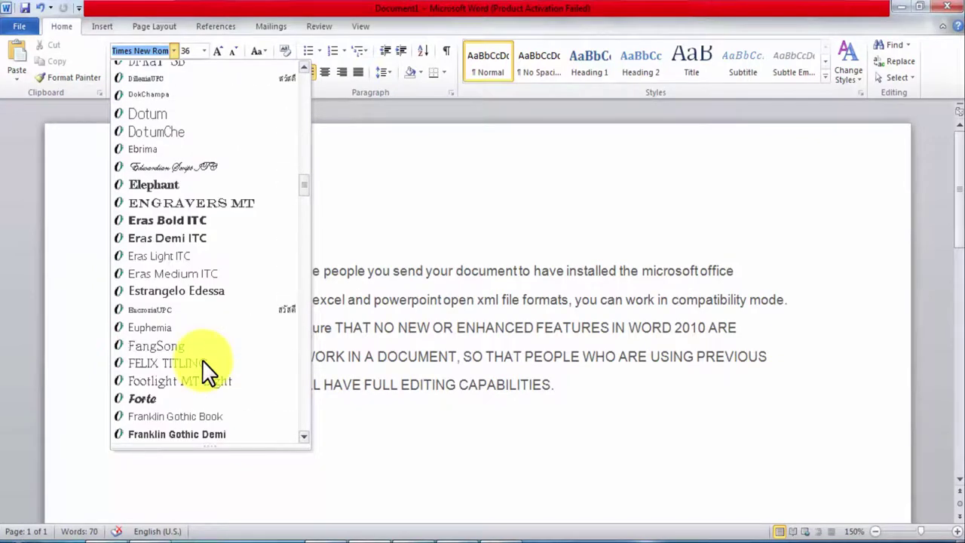
scroll(208, 369, down, 4)
scroll(209, 369, down, 5)
scroll(209, 369, down, 5)
scroll(209, 370, down, 1)
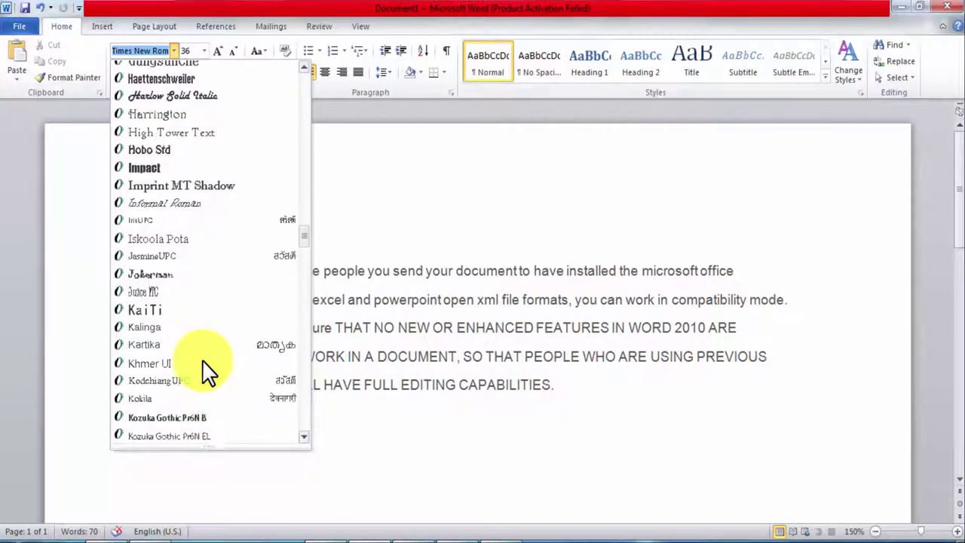
scroll(208, 369, down, 4)
scroll(209, 370, down, 2)
scroll(209, 369, down, 2)
scroll(209, 370, down, 3)
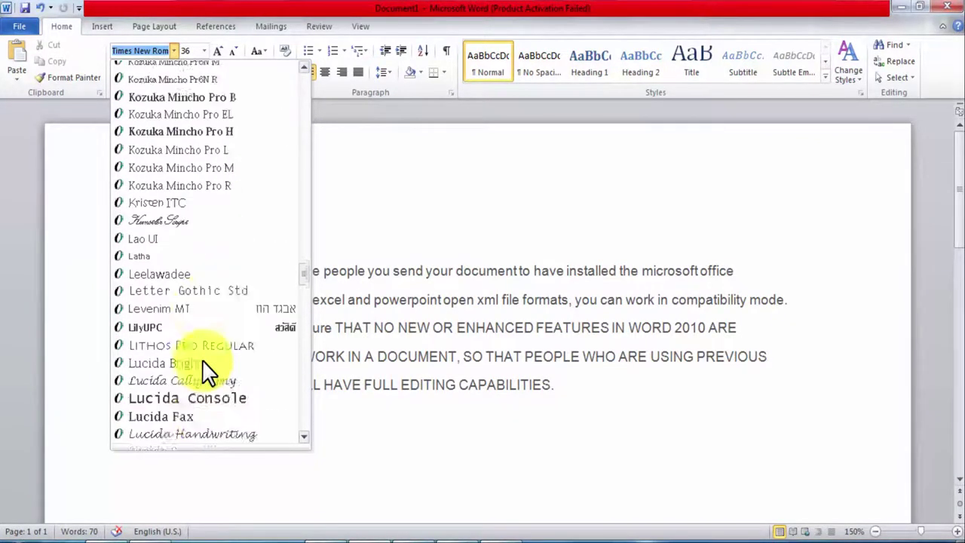
scroll(209, 370, down, 5)
scroll(209, 370, down, 6)
scroll(209, 370, down, 4)
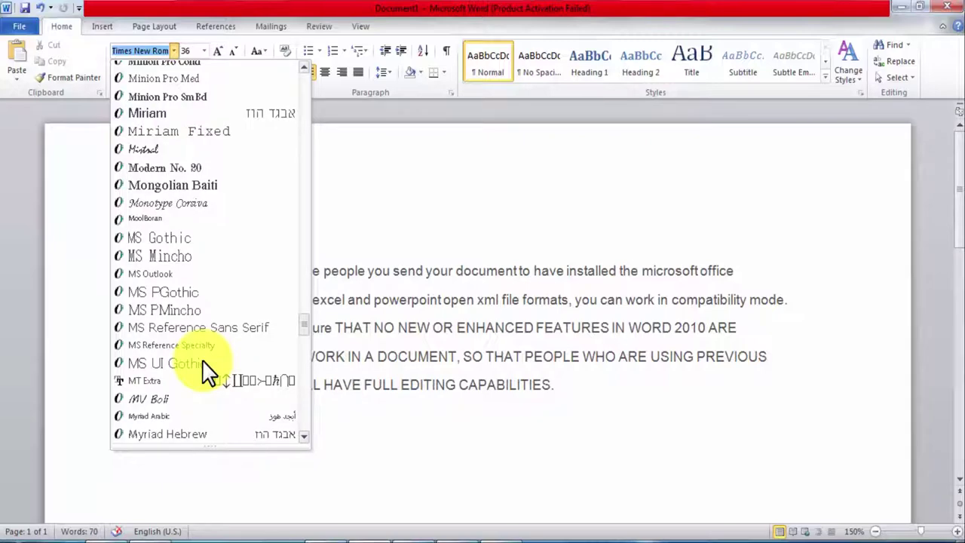
click(174, 57)
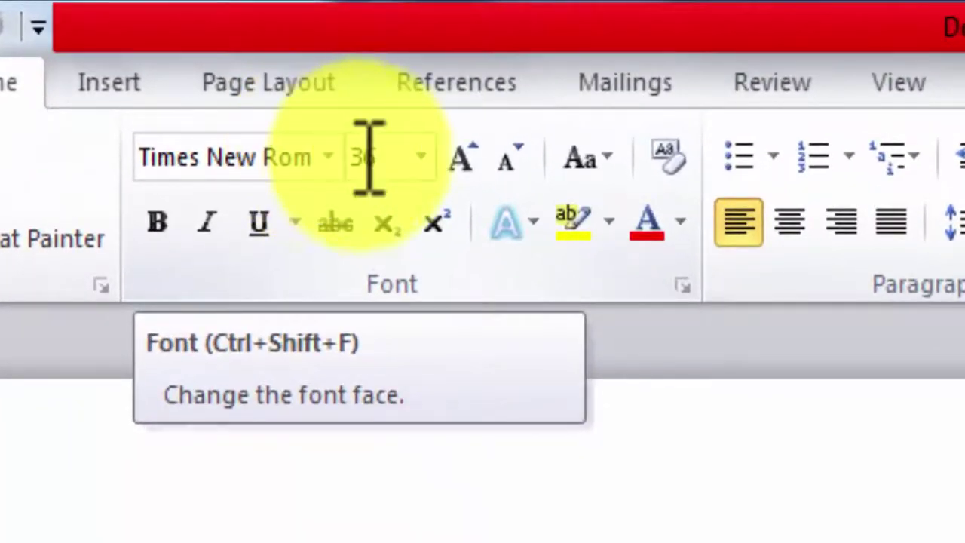
Select the whole paragraph and view the font size options, leaving the size unchanged.
click(423, 160)
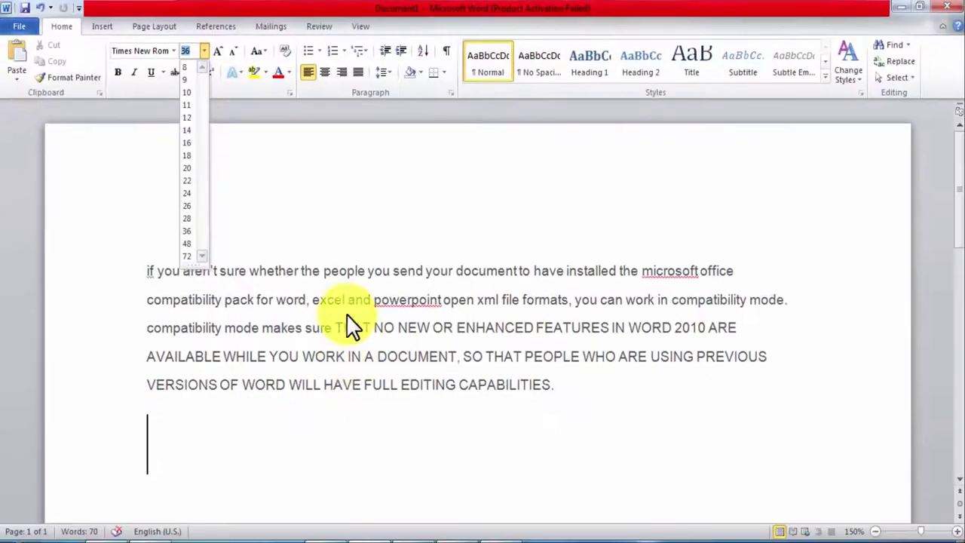
click(194, 274)
mouse_move(146, 270)
mouse_down()
mouse_move(427, 286)
mouse_move(553, 390)
mouse_up()
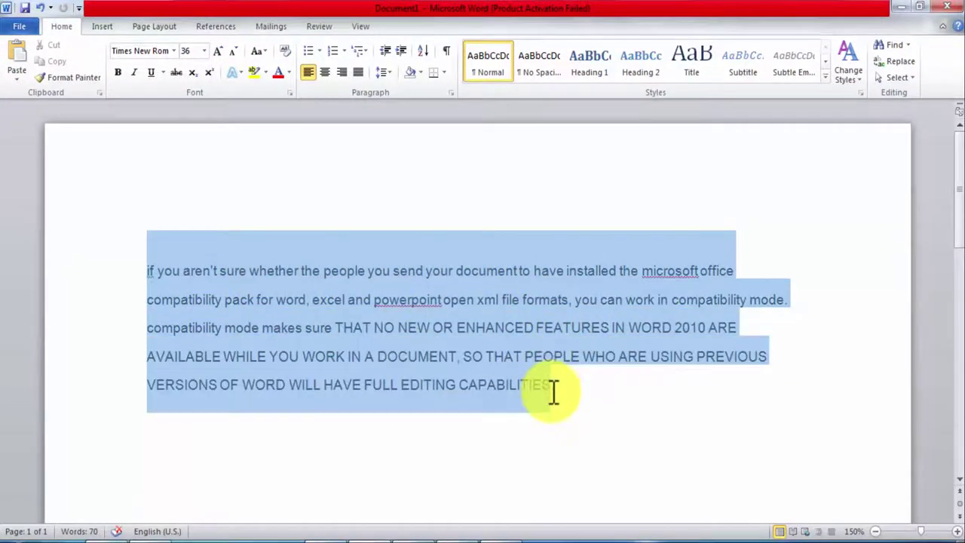
click(203, 50)
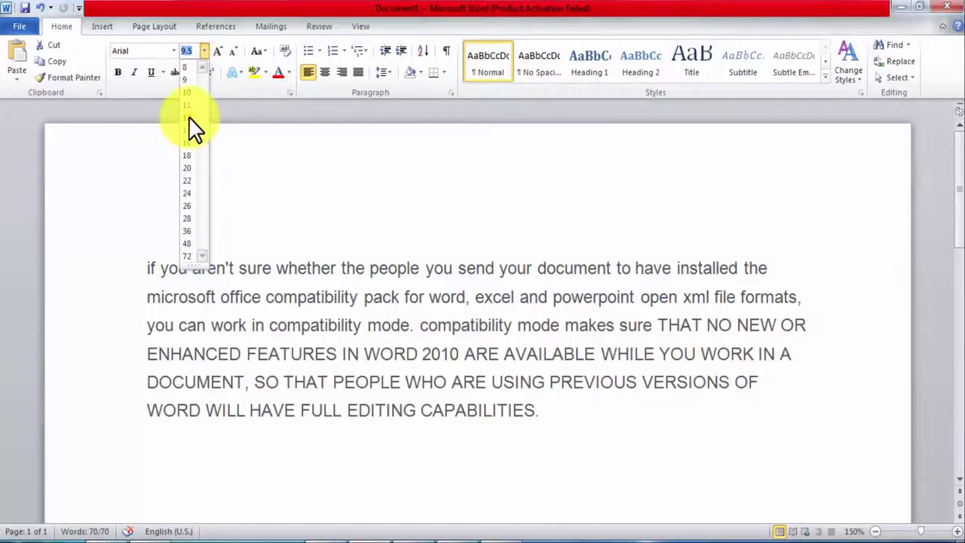
click(592, 420)
Break 'THAT NO NEW' into its own paragraph and set it to 14 pt.
click(595, 420)
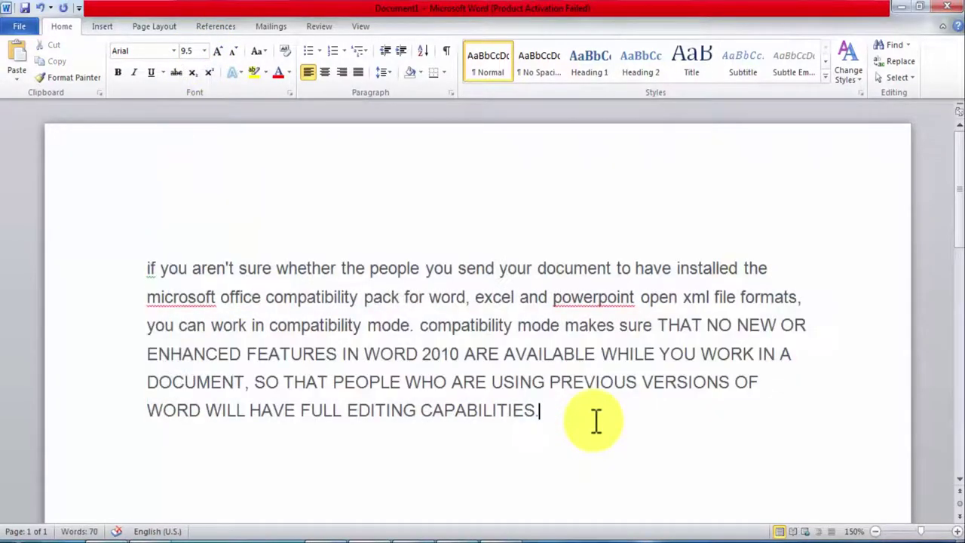
key(Return)
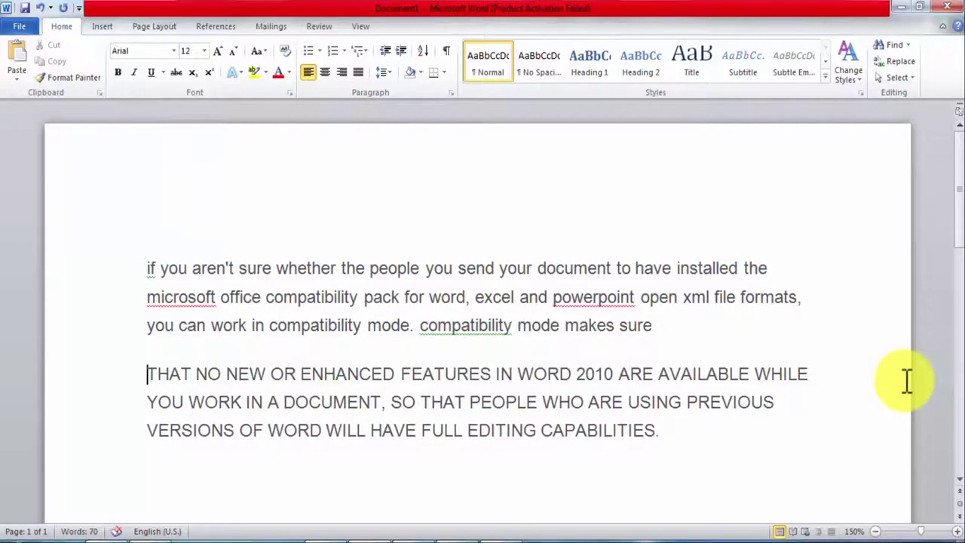
mouse_move(711, 436)
mouse_down()
mouse_move(119, 359)
mouse_move(132, 374)
mouse_up()
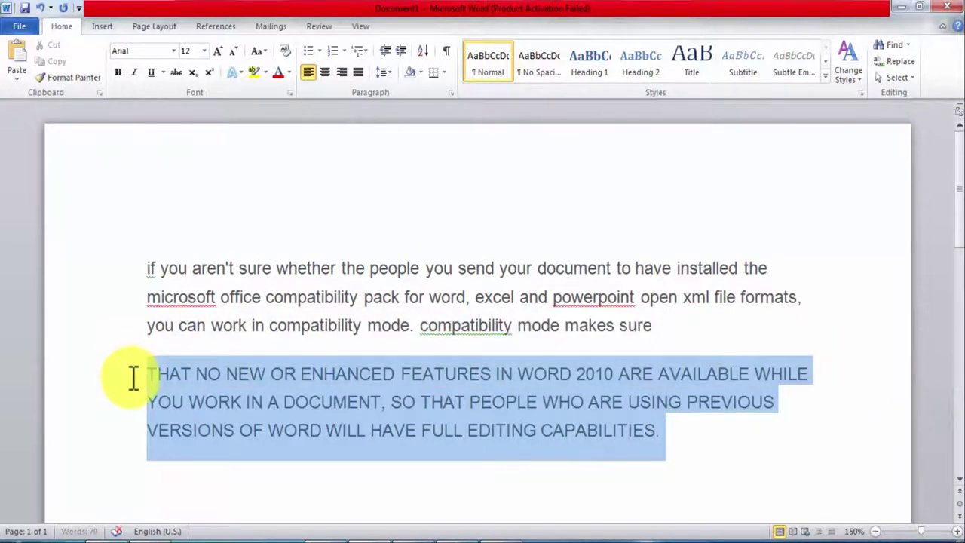
click(203, 50)
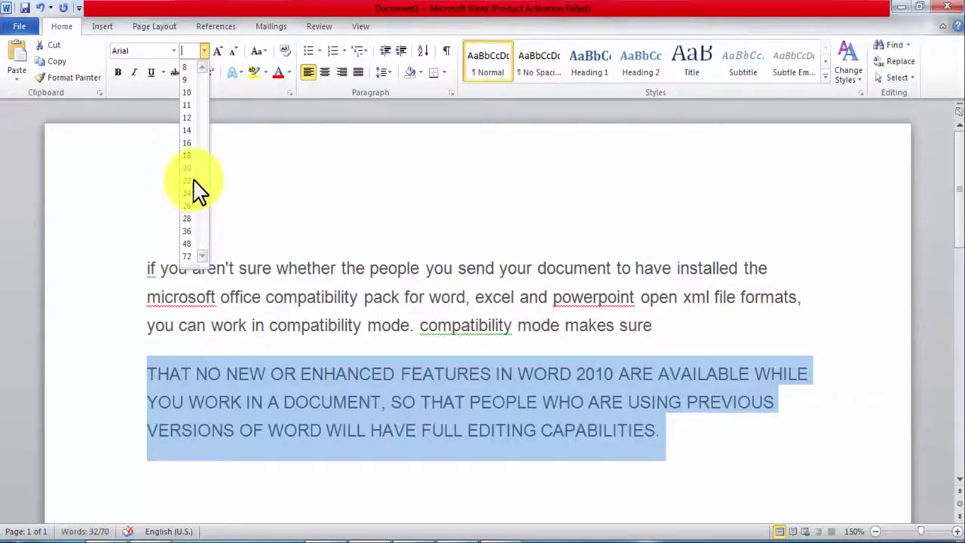
click(189, 132)
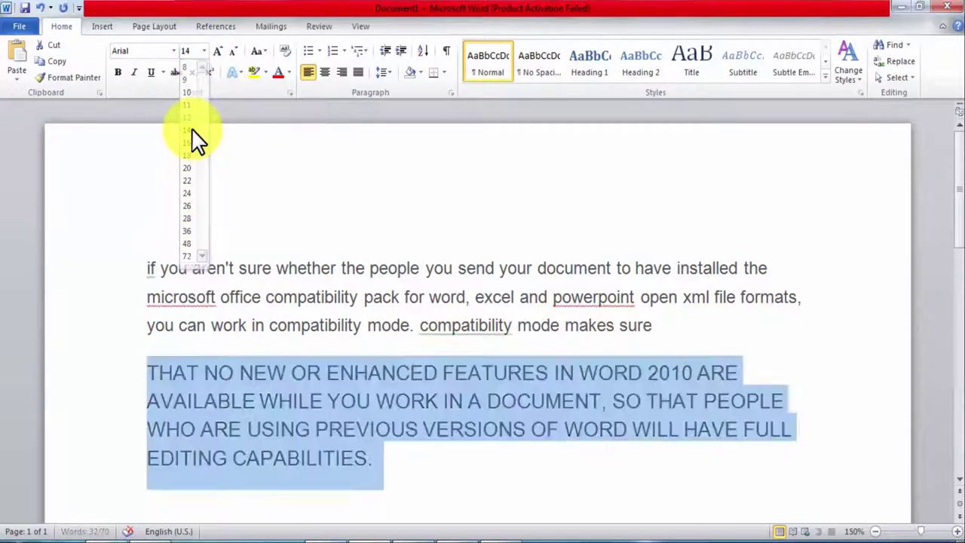
Check the font sizes of the first paragraph, the word 'mode' and the uppercase paragraph.
click(408, 456)
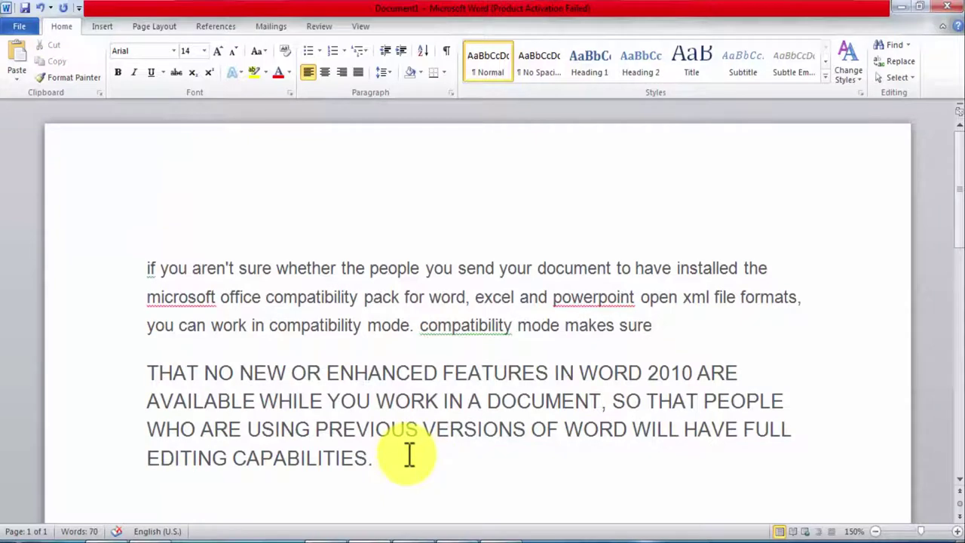
click(504, 325)
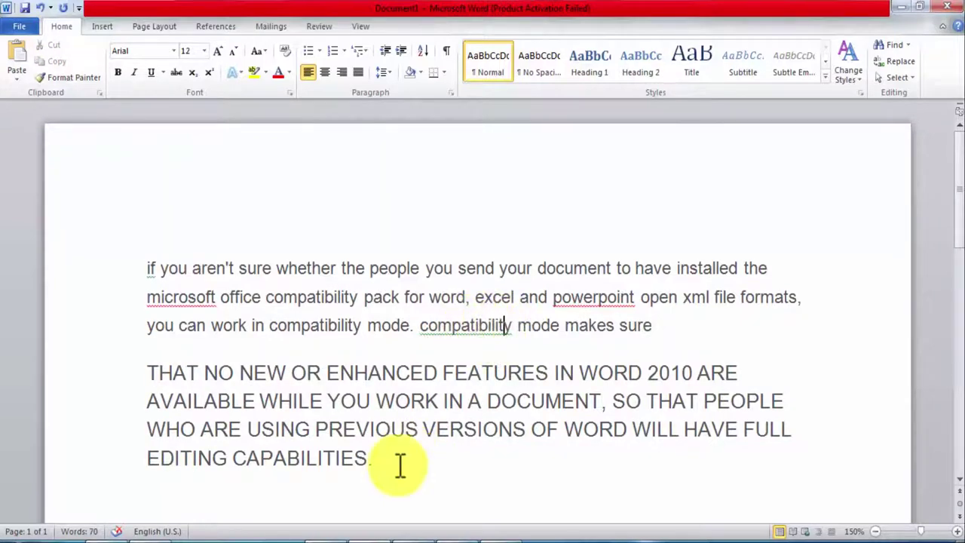
click(392, 325)
click(336, 458)
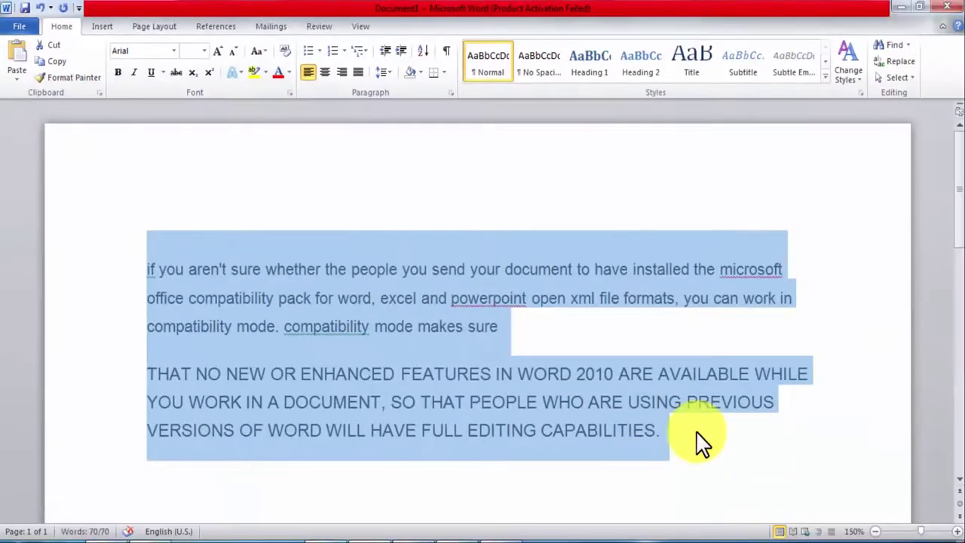
Select both paragraphs of the passage.
mouse_move(676, 440)
mouse_down()
mouse_move(329, 355)
mouse_move(153, 269)
mouse_move(452, 416)
mouse_move(674, 439)
mouse_up()
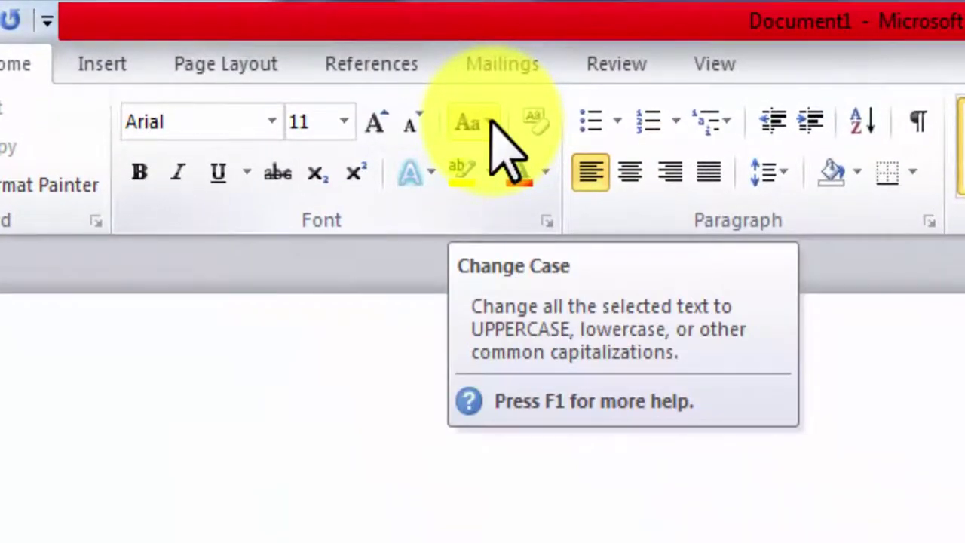
Apply Sentence case to the first line so it starts with 'If'.
click(491, 126)
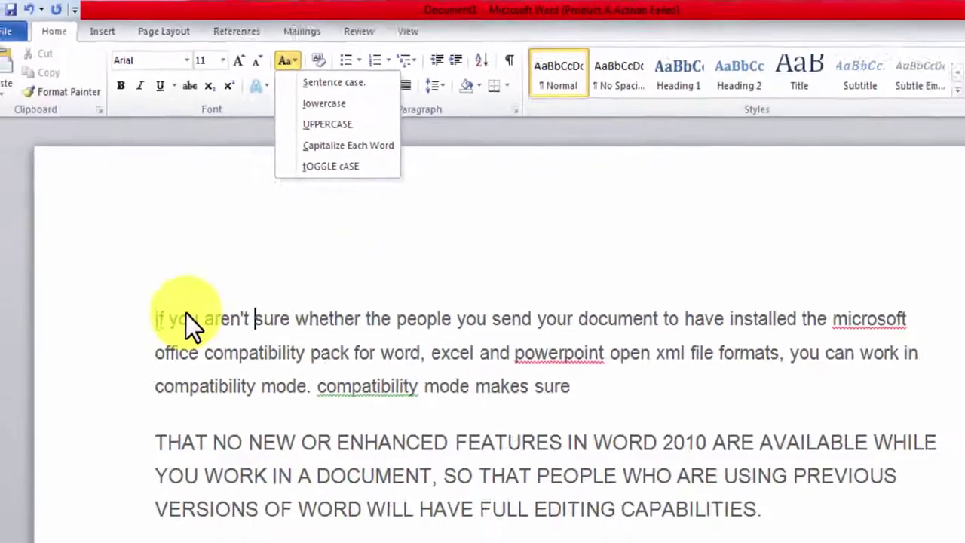
click(129, 280)
click(140, 280)
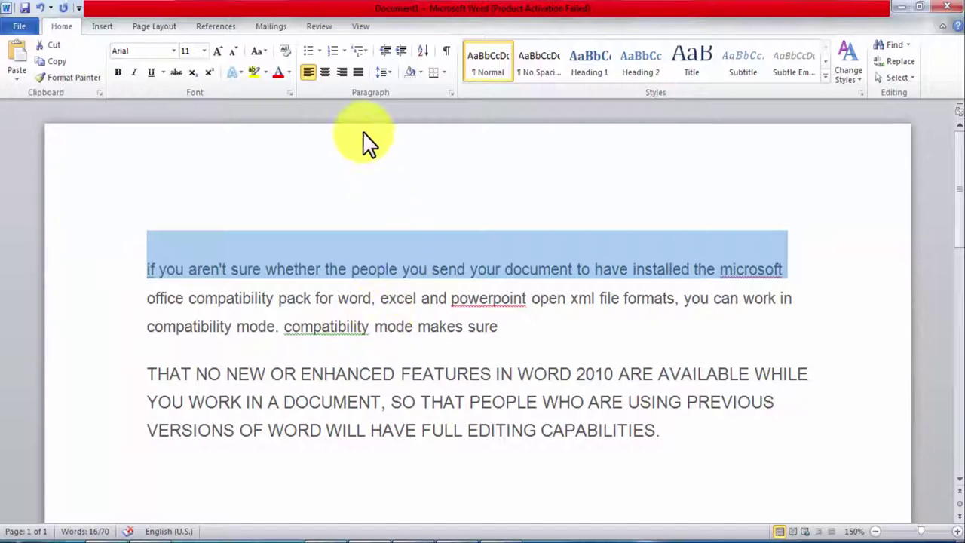
click(259, 52)
click(277, 71)
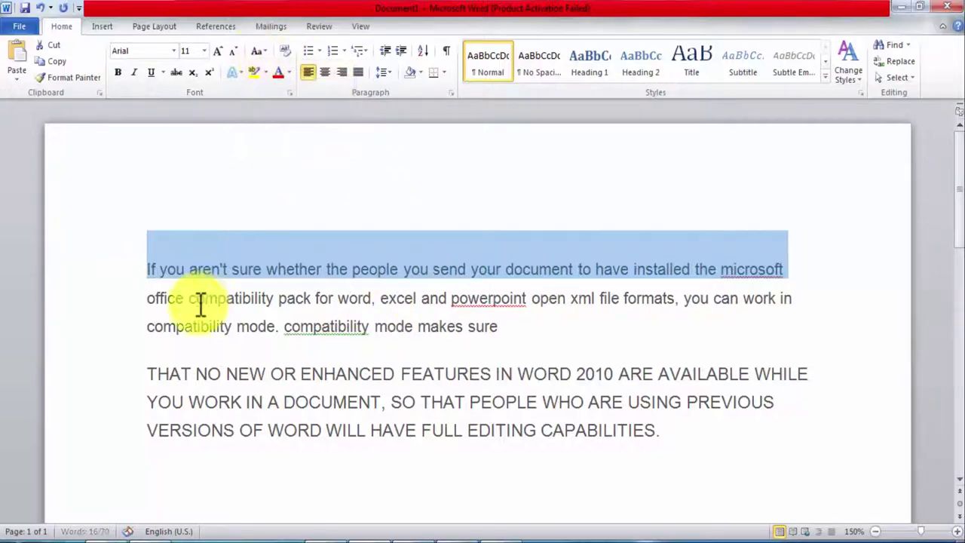
click(160, 275)
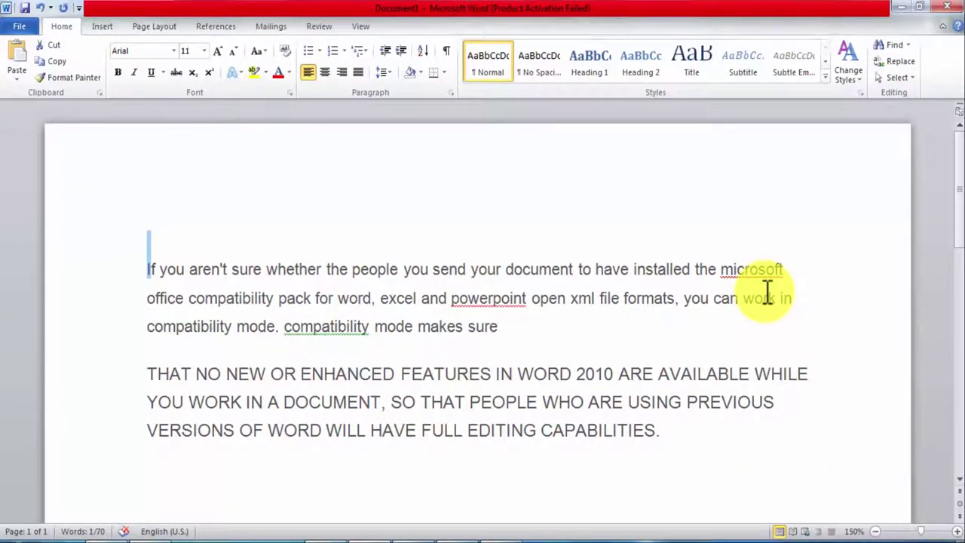
click(261, 51)
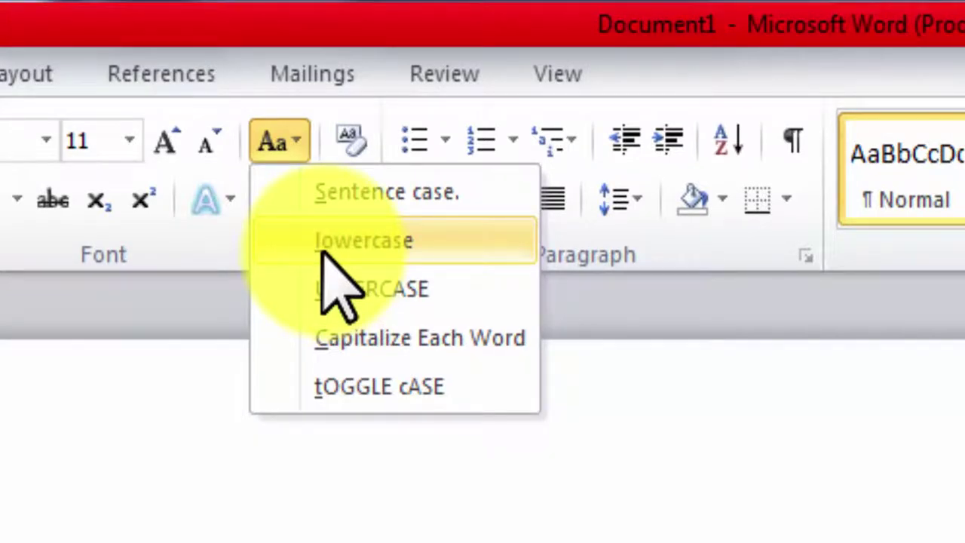
click(452, 518)
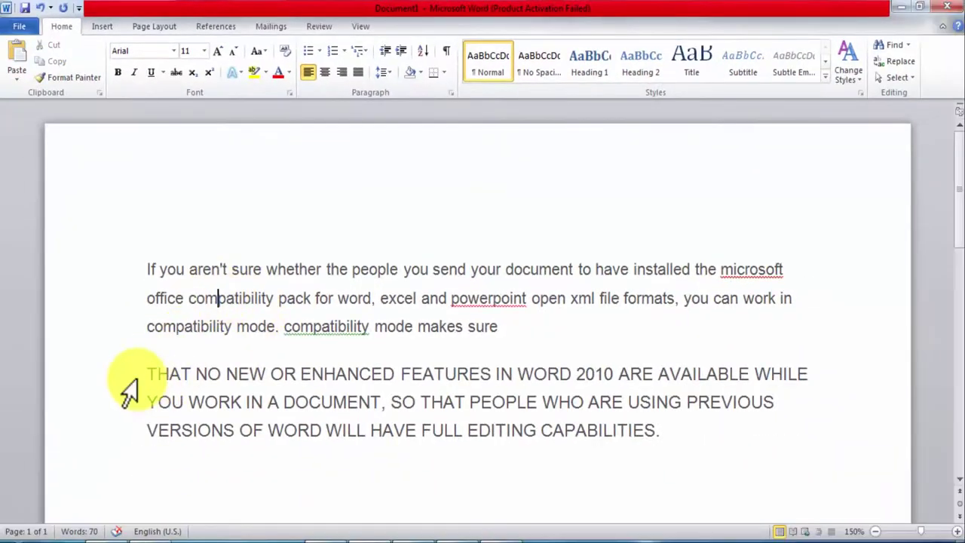
Convert the all-capitals second paragraph to lowercase with Change Case.
click(134, 377)
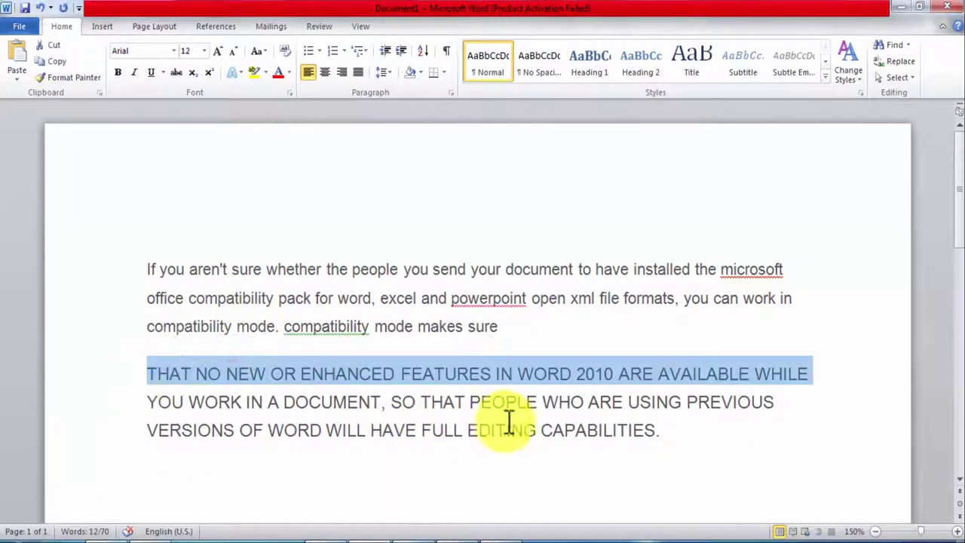
mouse_move(662, 431)
mouse_down()
mouse_move(370, 431)
mouse_move(75, 381)
mouse_up()
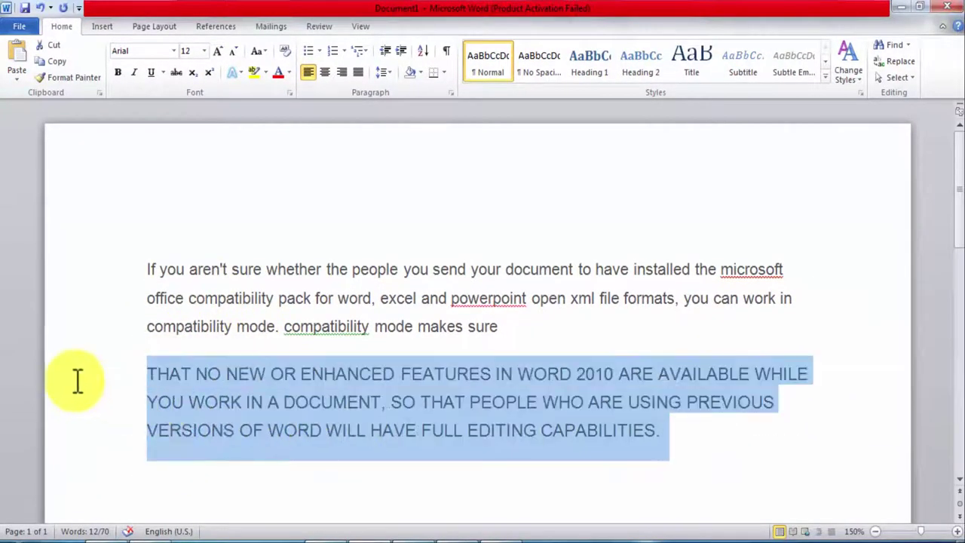
click(261, 51)
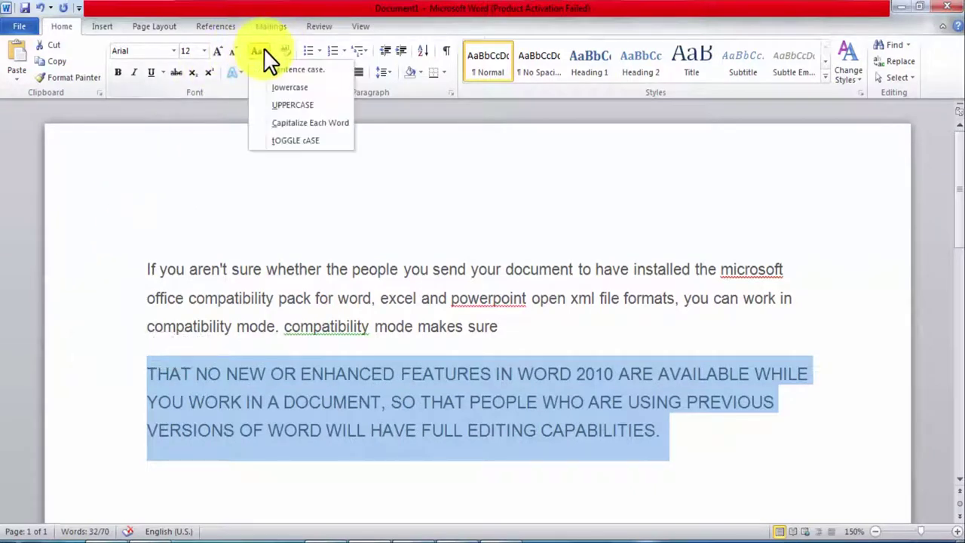
click(281, 87)
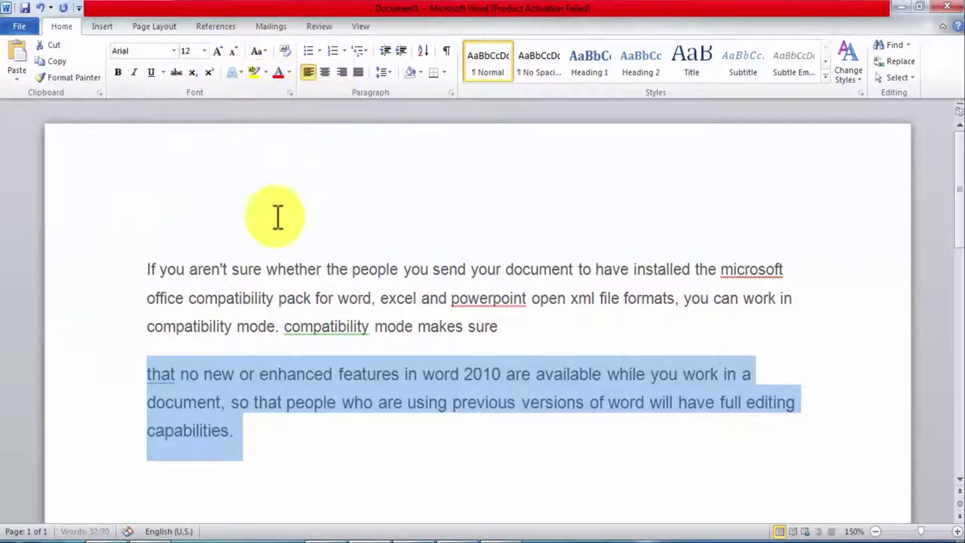
click(249, 436)
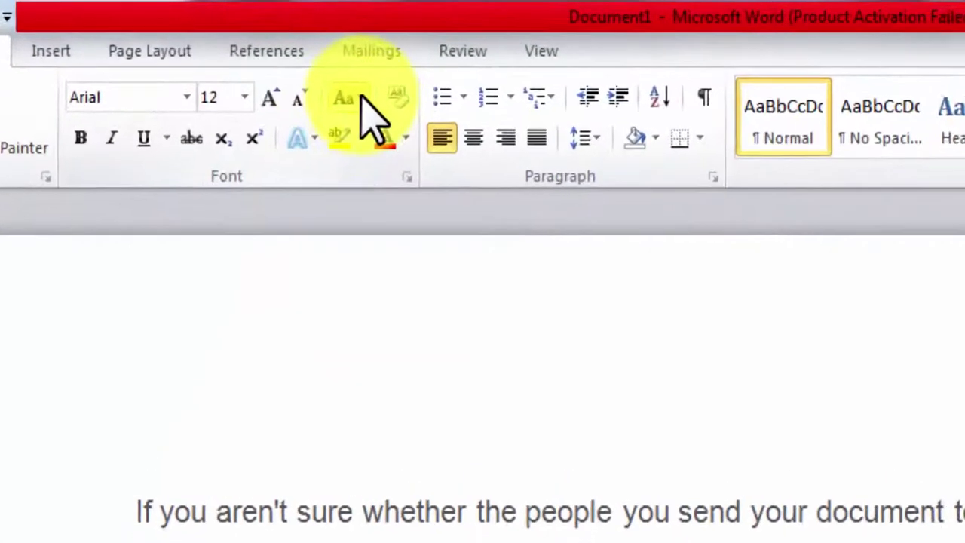
click(269, 57)
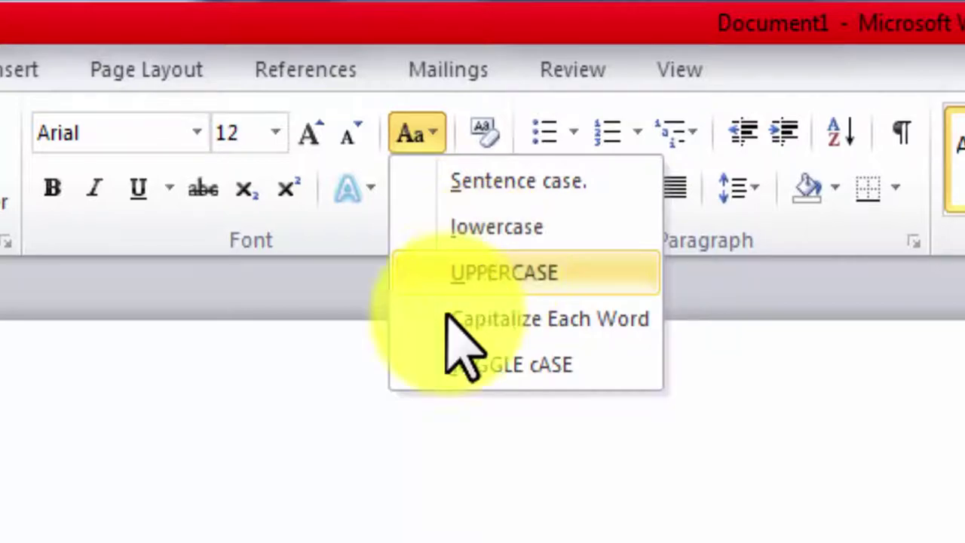
key(Escape)
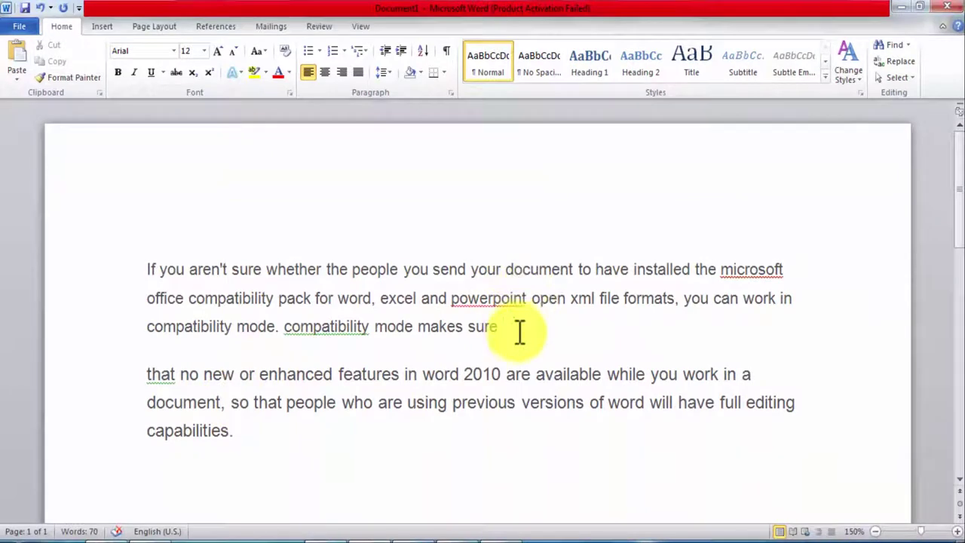
Change the first paragraph to UPPERCASE, then to Capitalize Each Word.
mouse_move(519, 334)
mouse_down()
mouse_move(143, 281)
mouse_move(129, 259)
mouse_up()
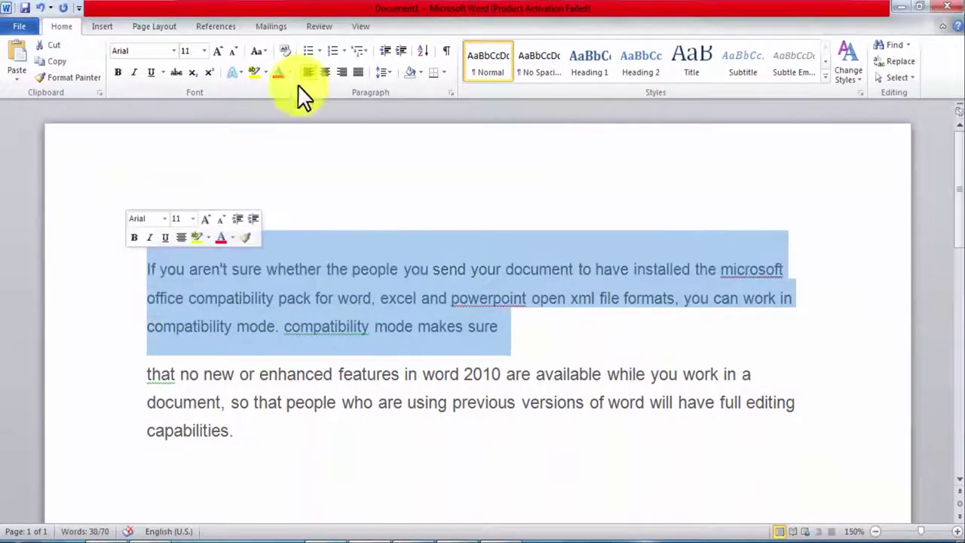
click(262, 51)
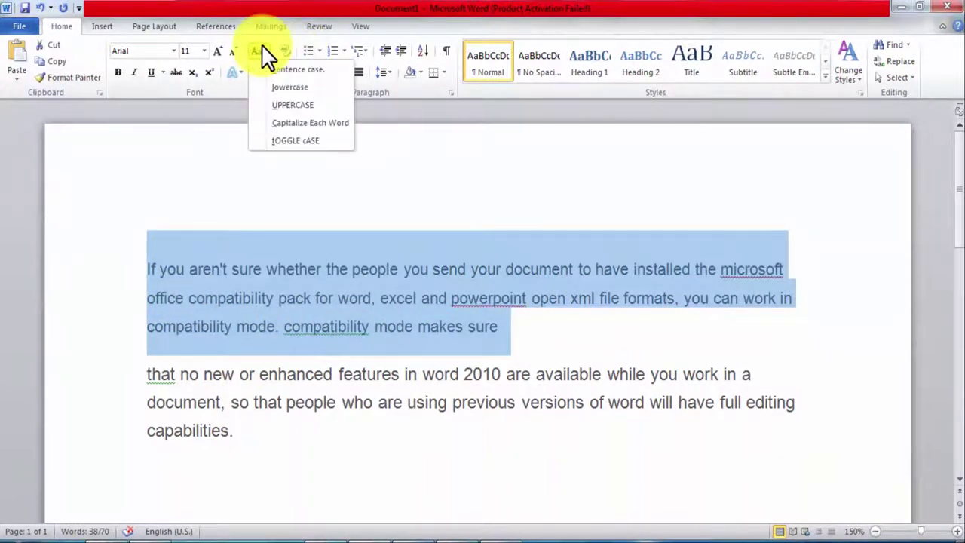
click(300, 106)
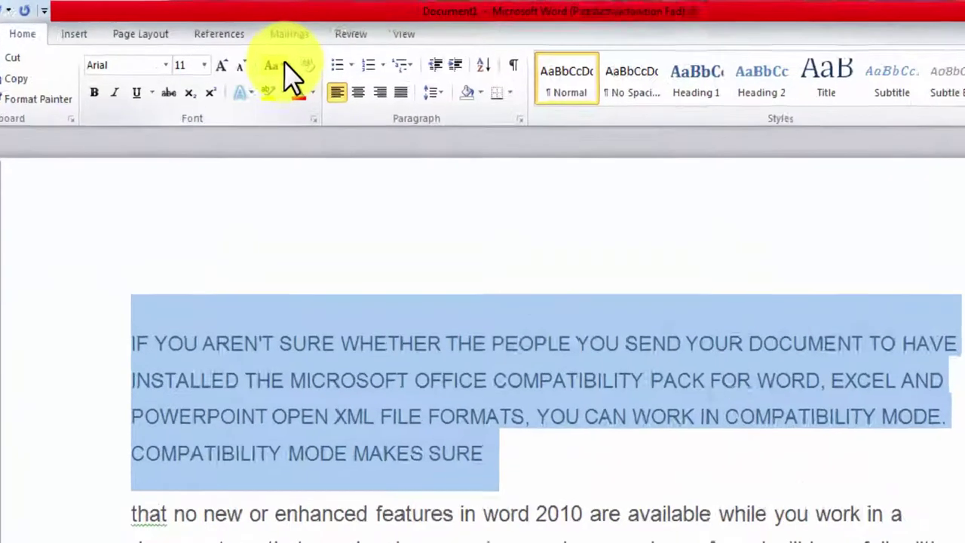
click(264, 50)
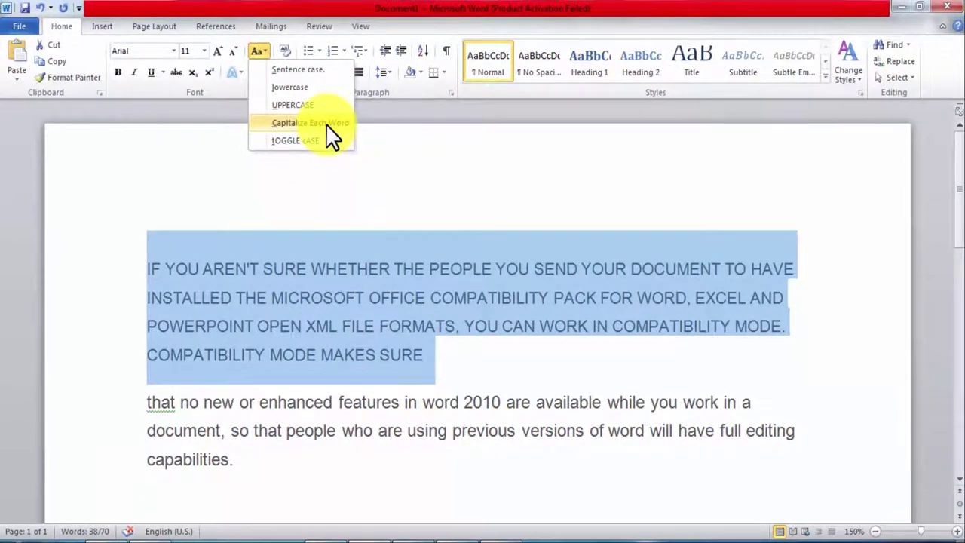
click(327, 124)
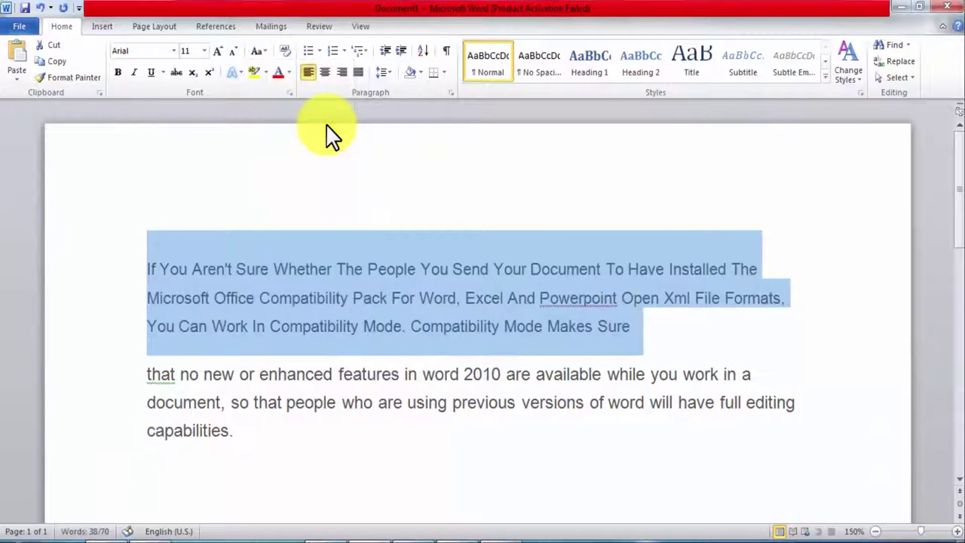
Select the opening words 'If You', then view the Change Case options without applying any.
click(284, 265)
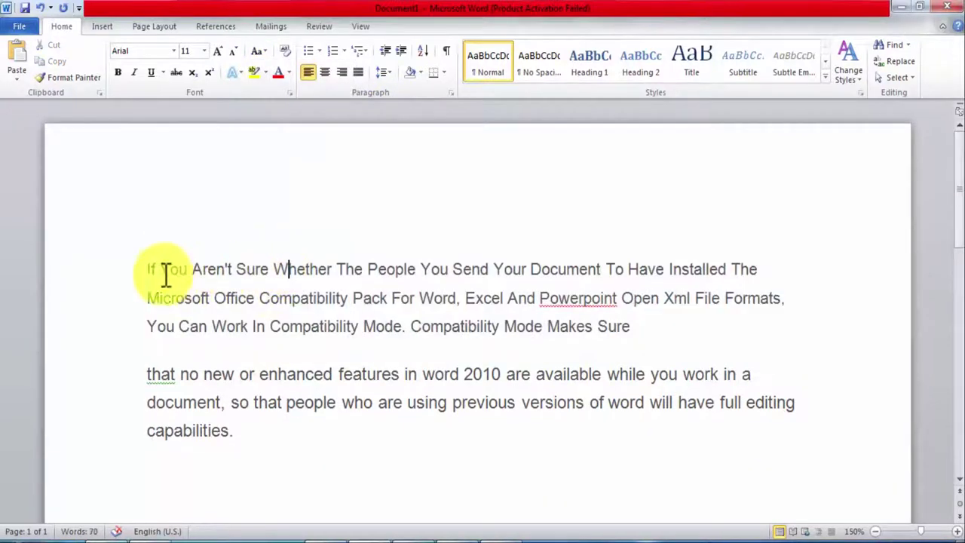
drag(163, 270, 159, 273)
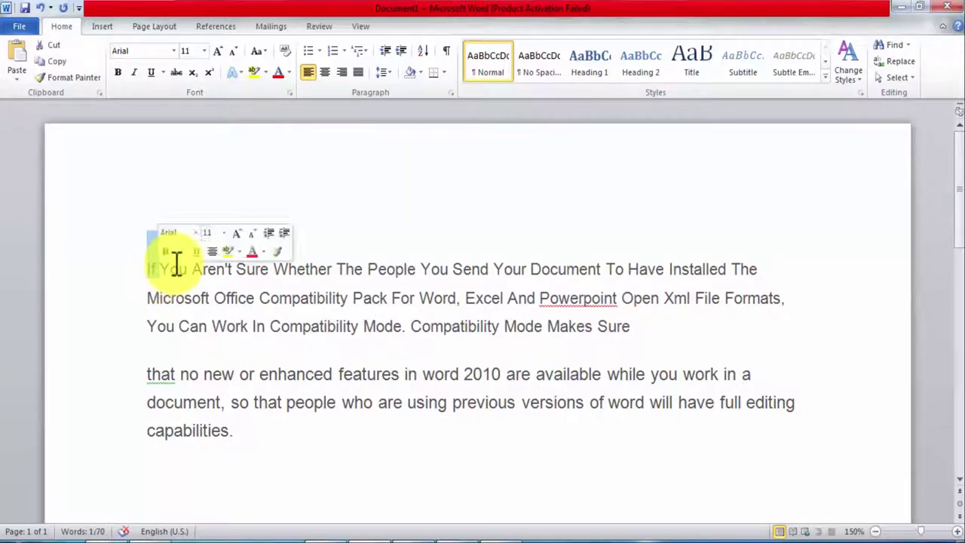
drag(161, 270, 226, 268)
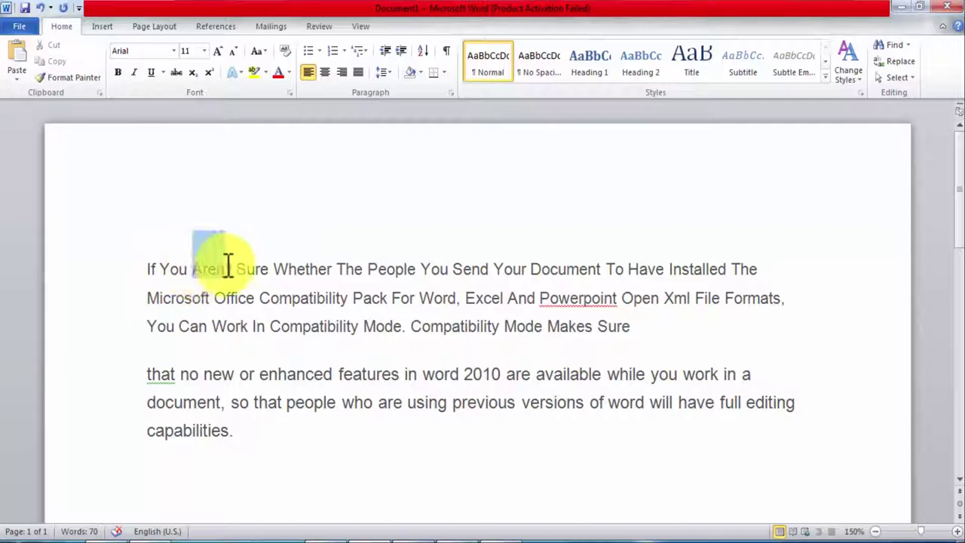
click(291, 475)
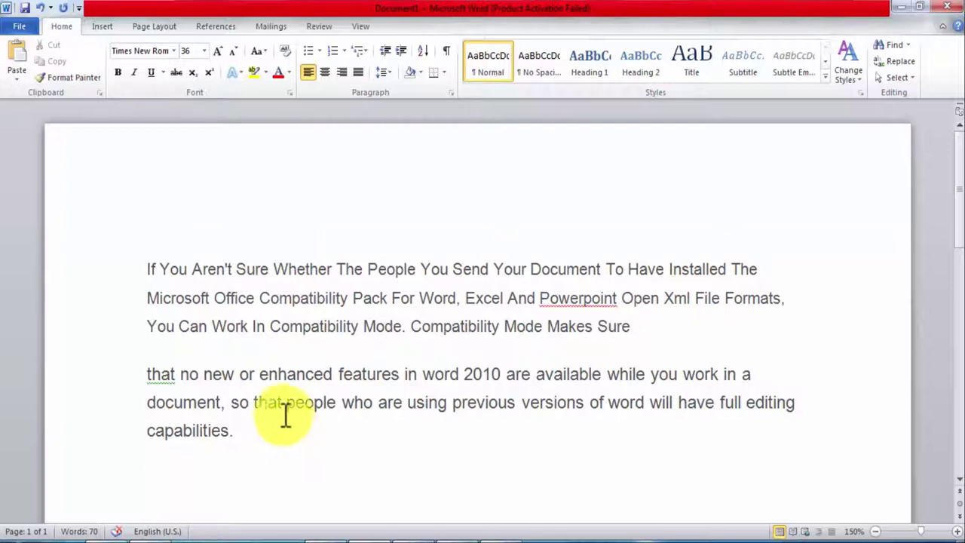
click(264, 51)
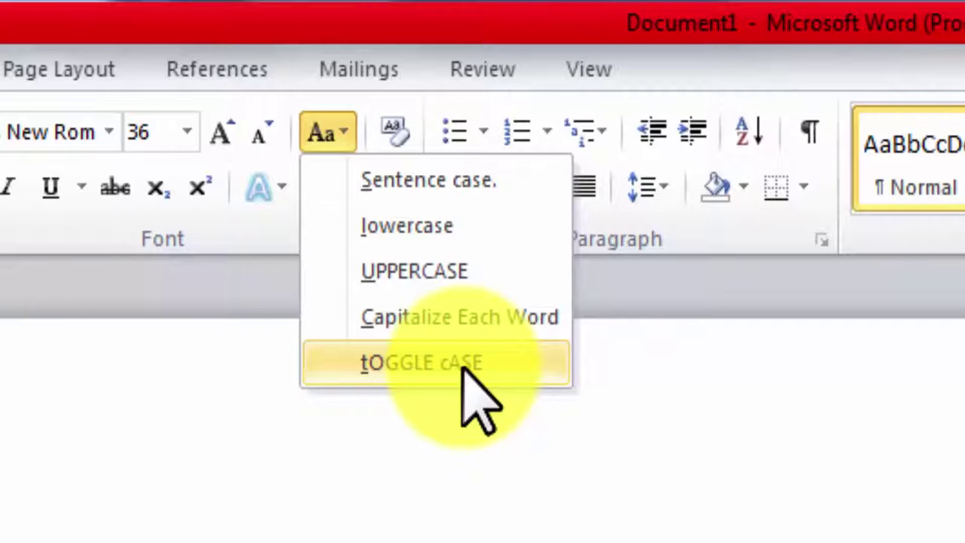
key(Escape)
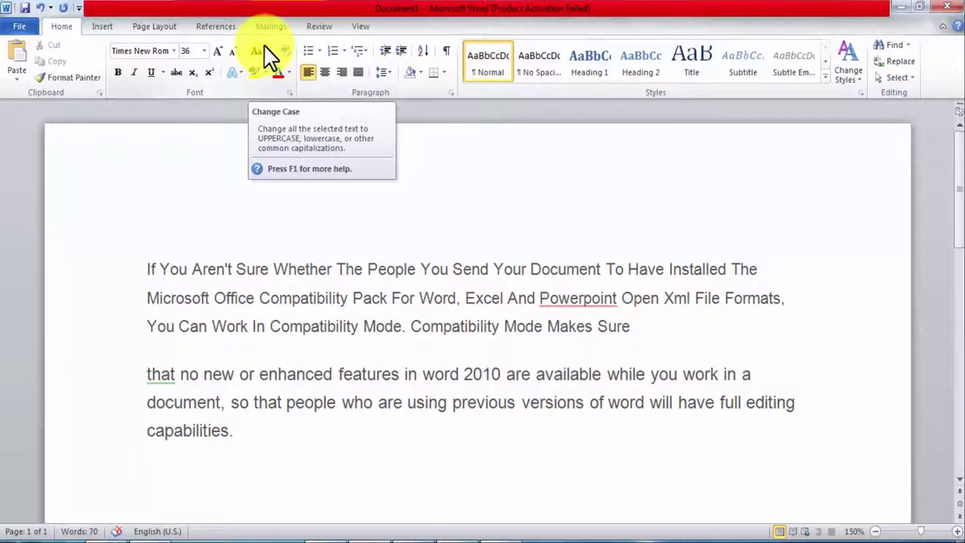
Apply tOGGLE cASE to the whole first paragraph.
click(176, 325)
drag(145, 270, 644, 324)
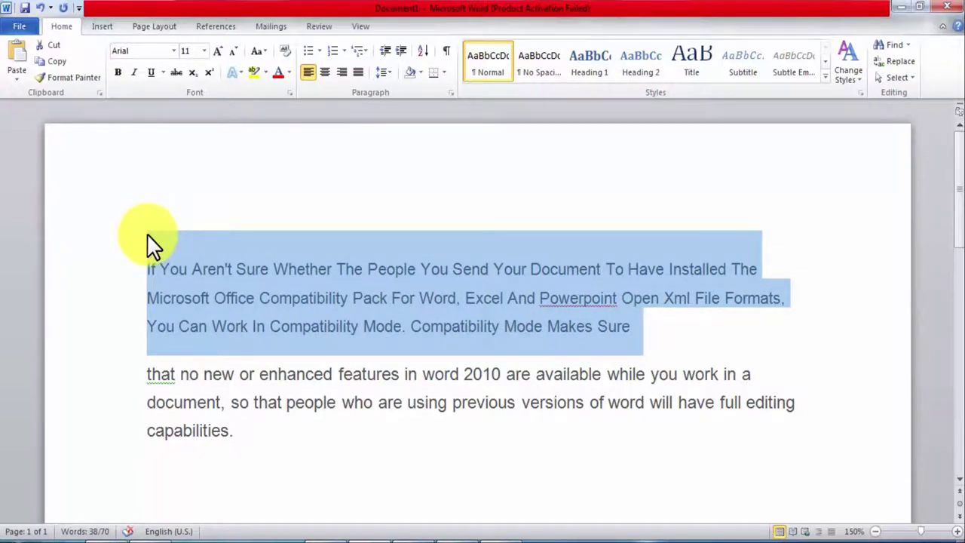
click(265, 51)
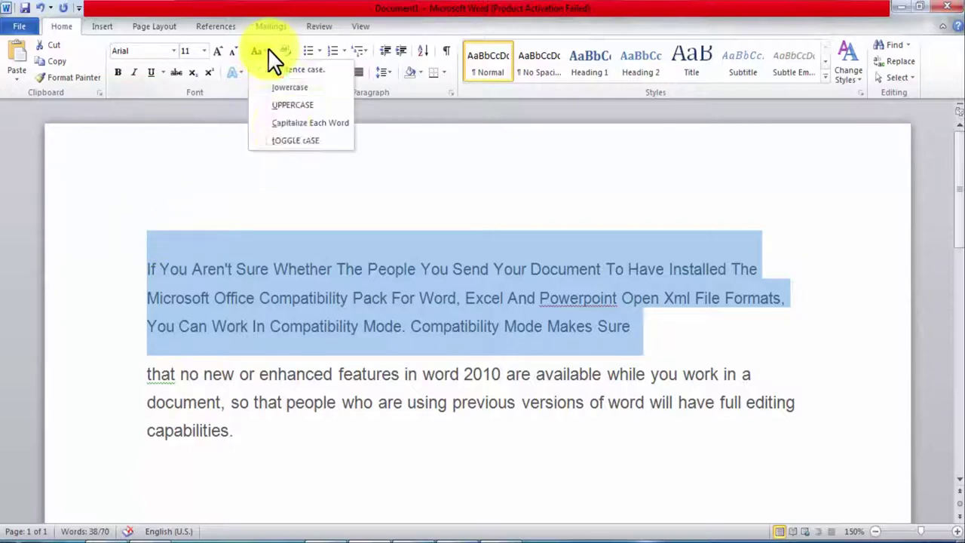
click(294, 141)
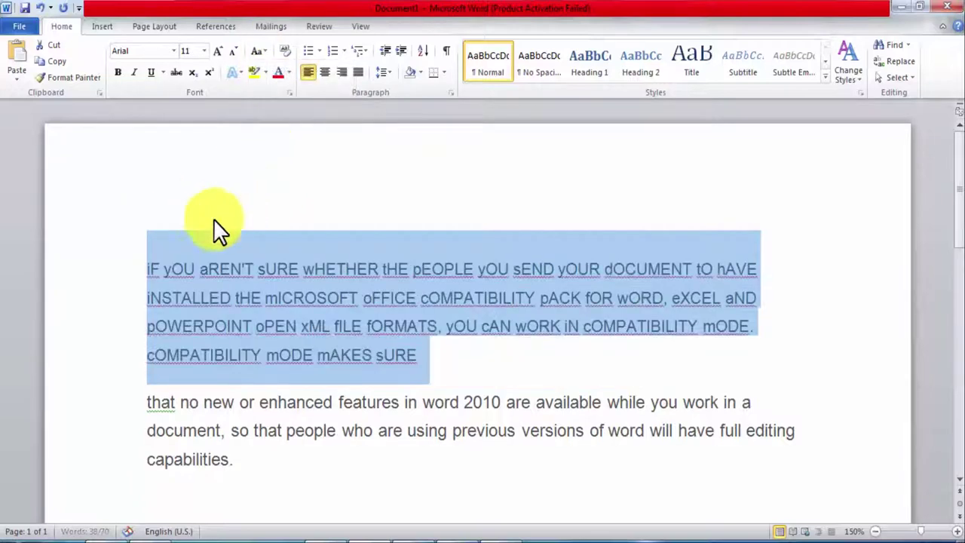
click(158, 273)
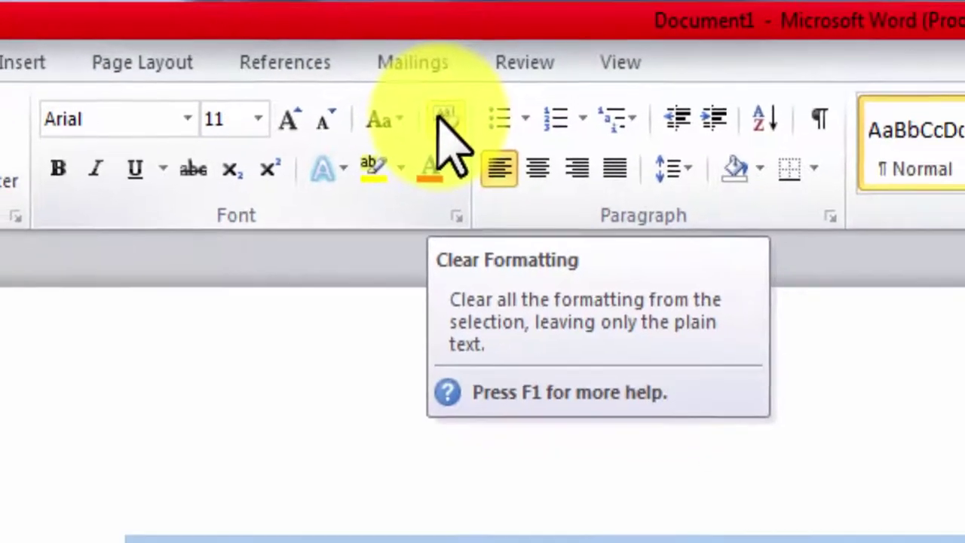
Clear the first paragraph's formatting and return it to Sentence case.
click(483, 139)
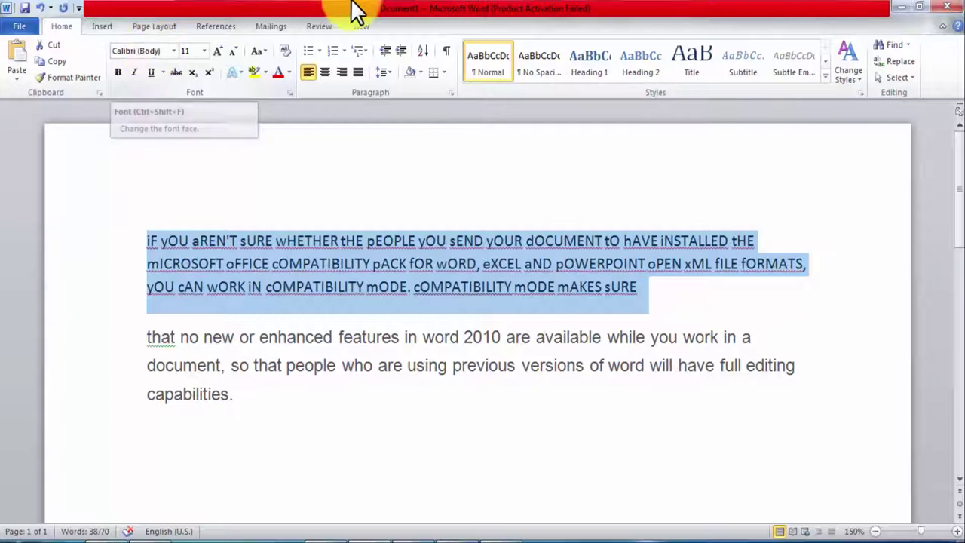
click(265, 53)
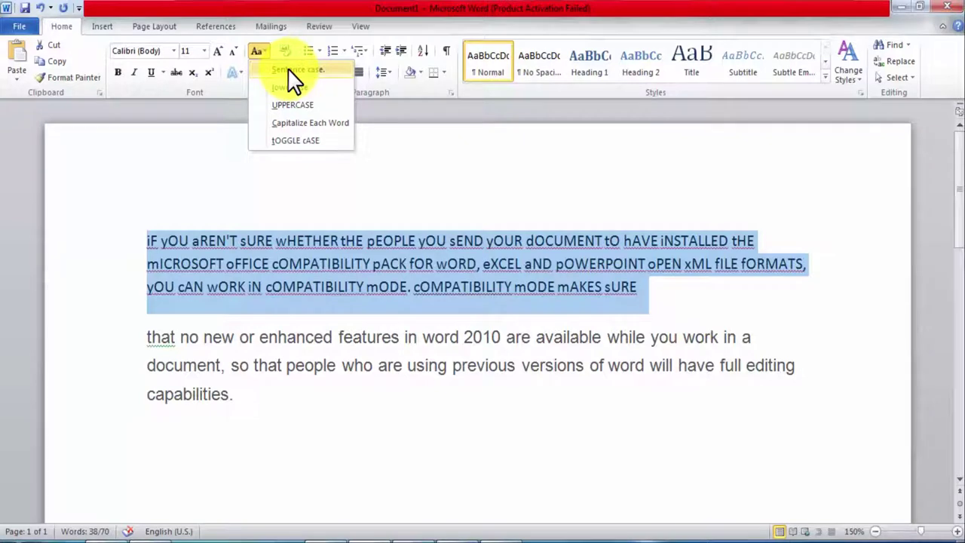
click(293, 73)
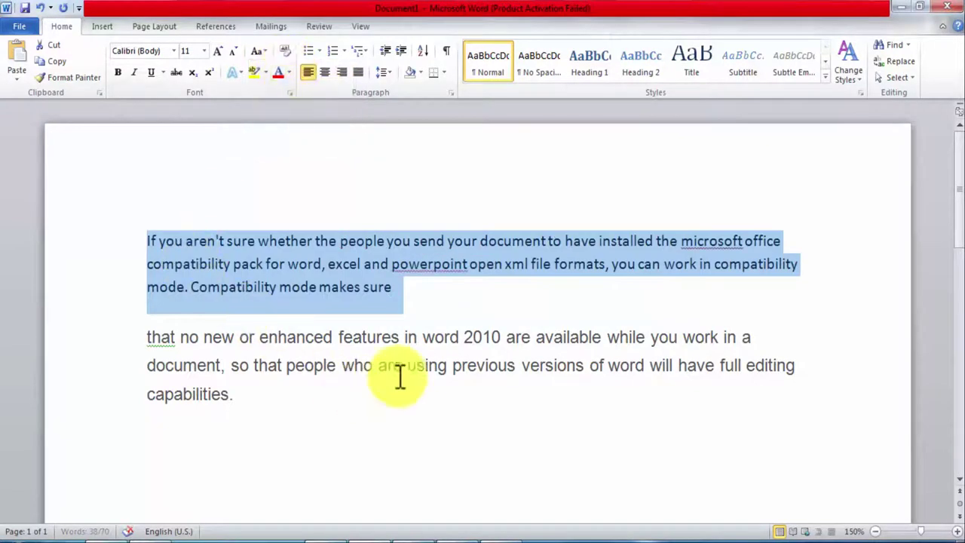
click(433, 305)
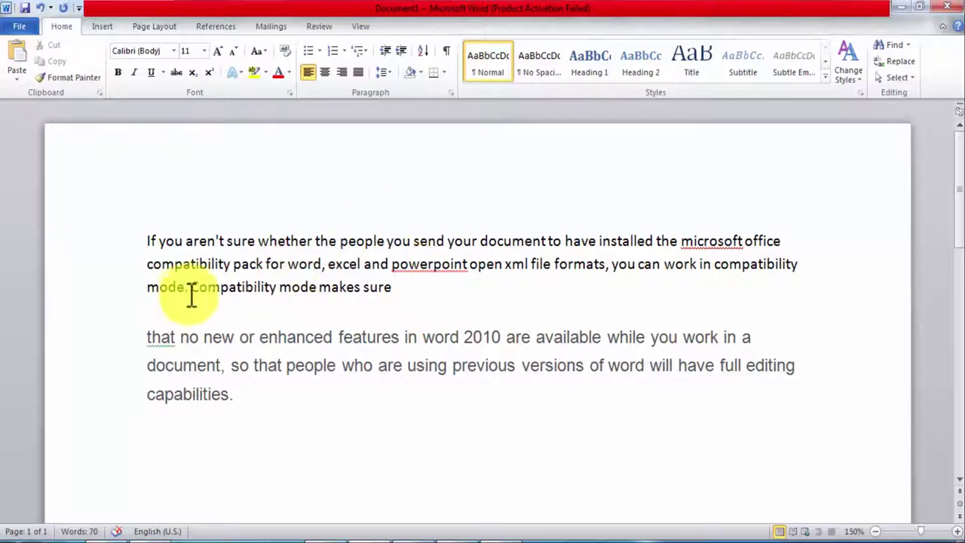
Clear the second paragraph's Arial 12 formatting back to Calibri 11, then reselect it.
drag(200, 290, 187, 290)
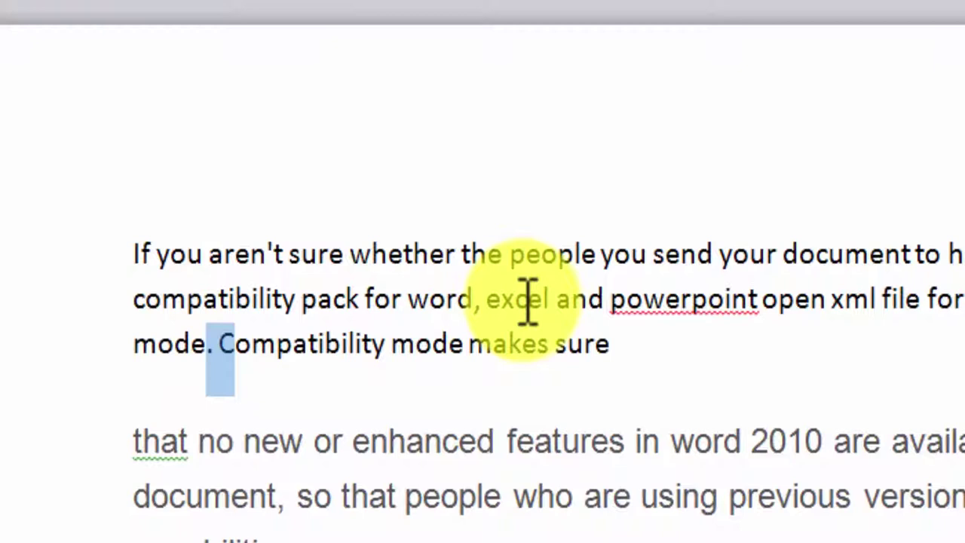
click(690, 347)
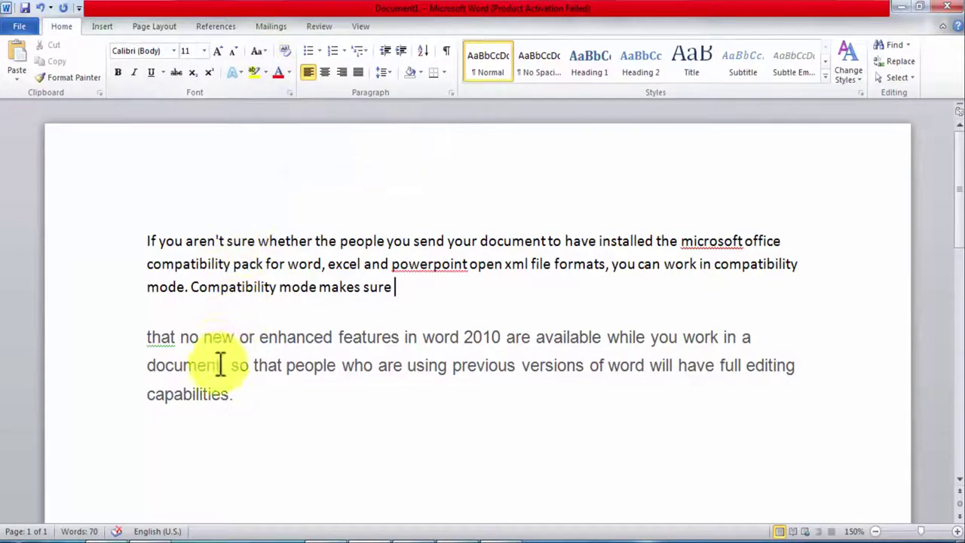
click(213, 337)
drag(150, 346, 240, 401)
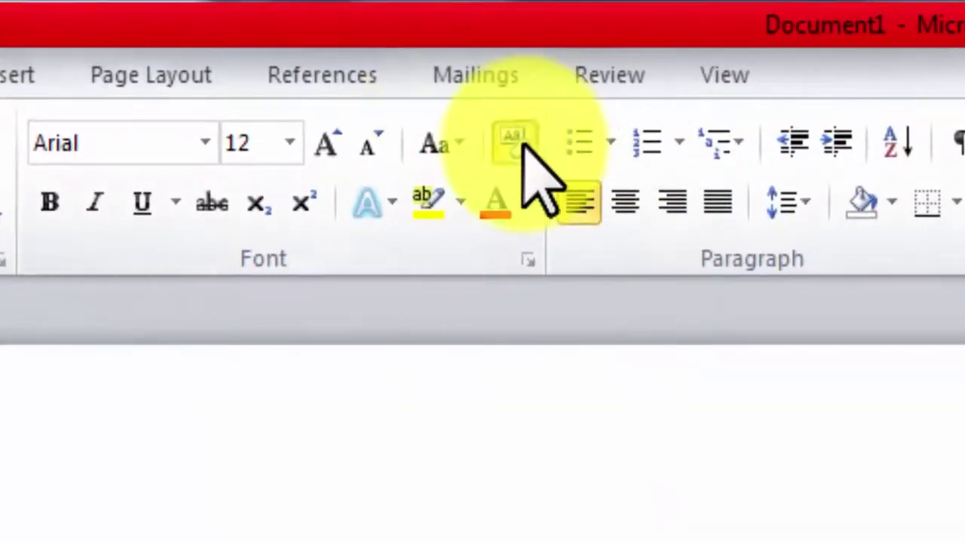
click(526, 145)
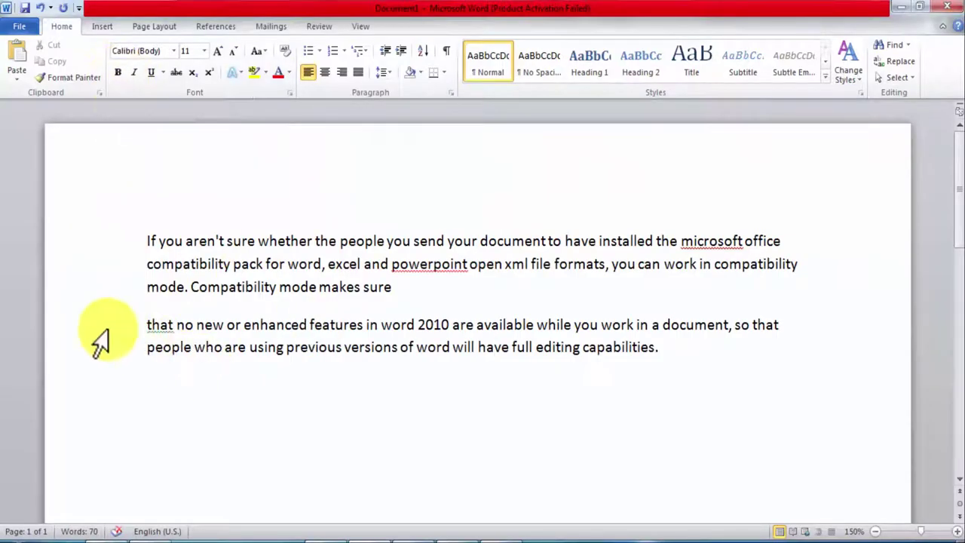
key(Up)
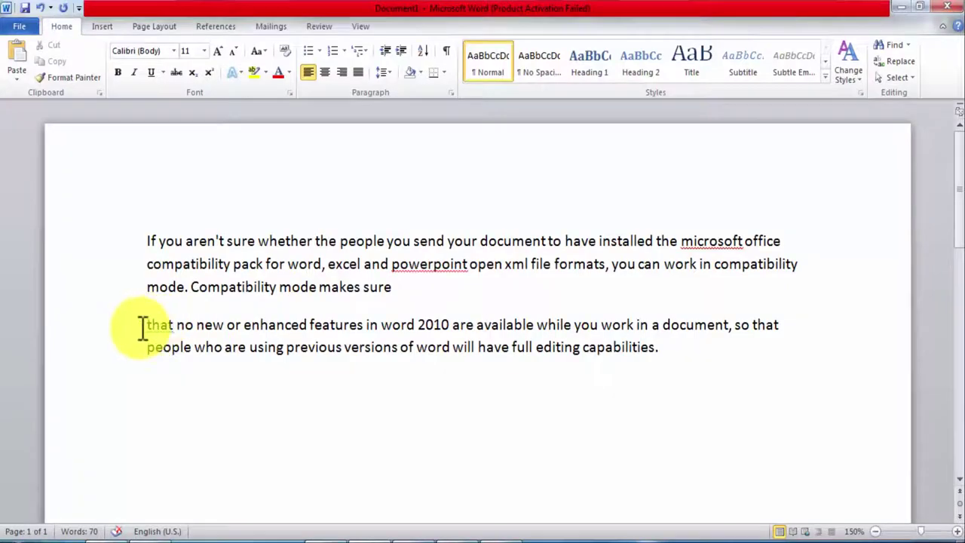
mouse_move(145, 326)
mouse_down()
mouse_move(467, 323)
mouse_move(761, 347)
mouse_up()
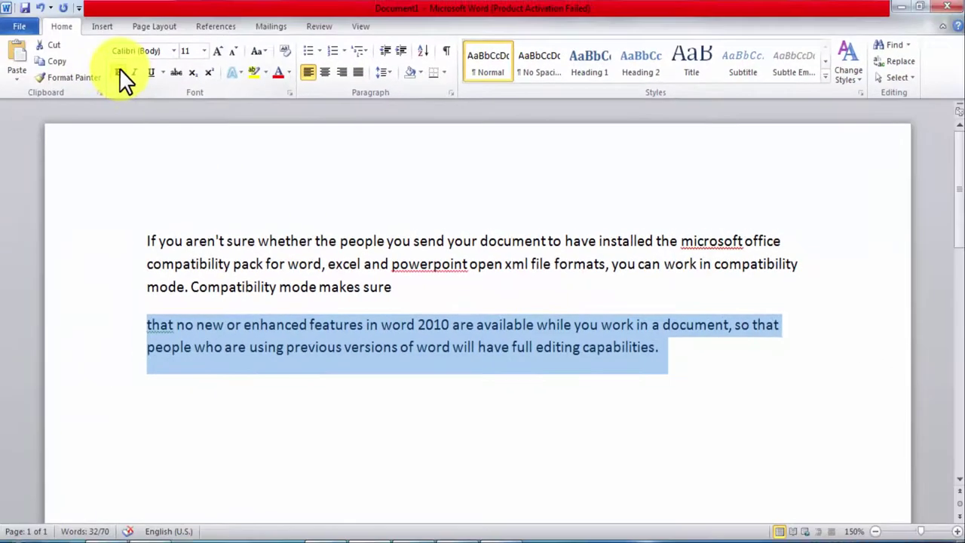
Make the selected second paragraph bold.
click(119, 70)
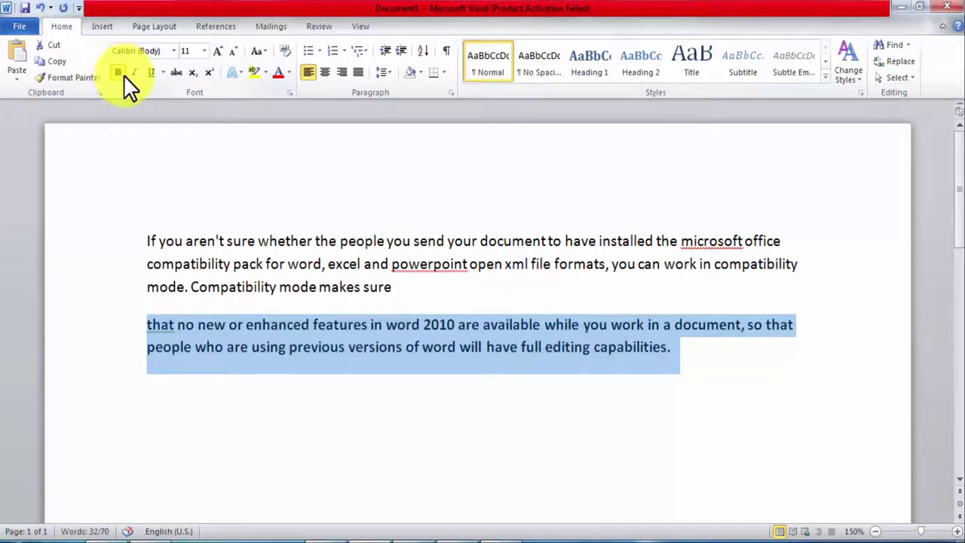
click(471, 326)
click(686, 359)
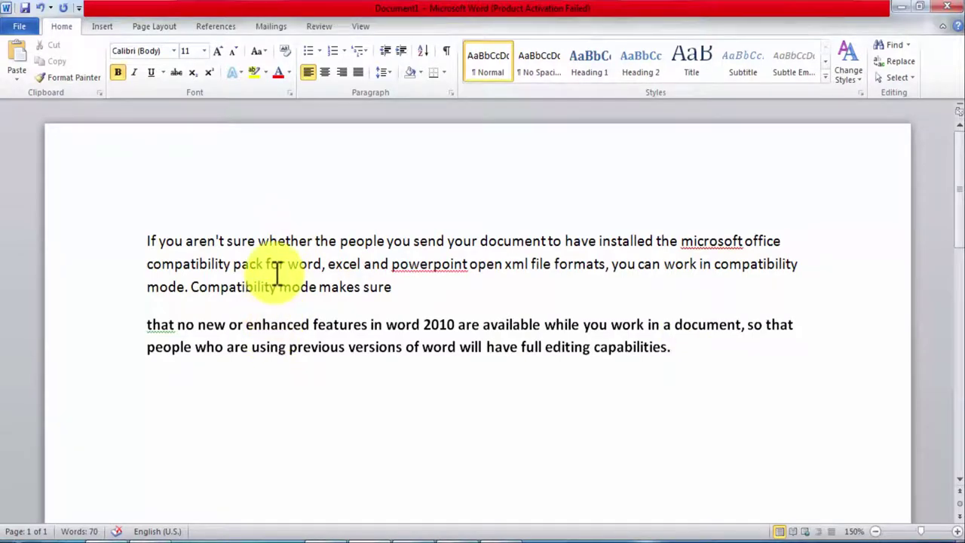
mouse_move(147, 326)
mouse_down()
mouse_move(671, 351)
mouse_move(676, 359)
mouse_up()
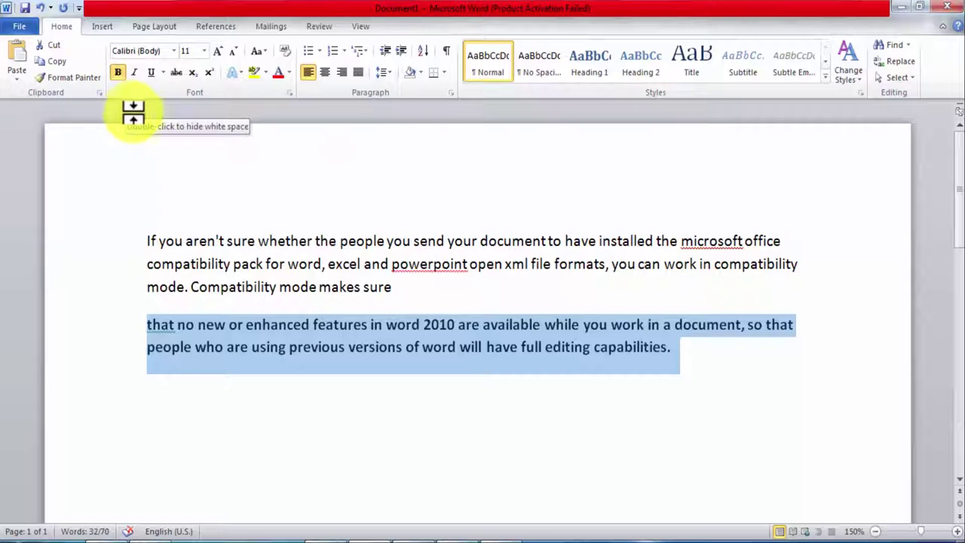
Type test letters 'gfdfdfweqw' after 'capabilities.' and delete them.
click(685, 358)
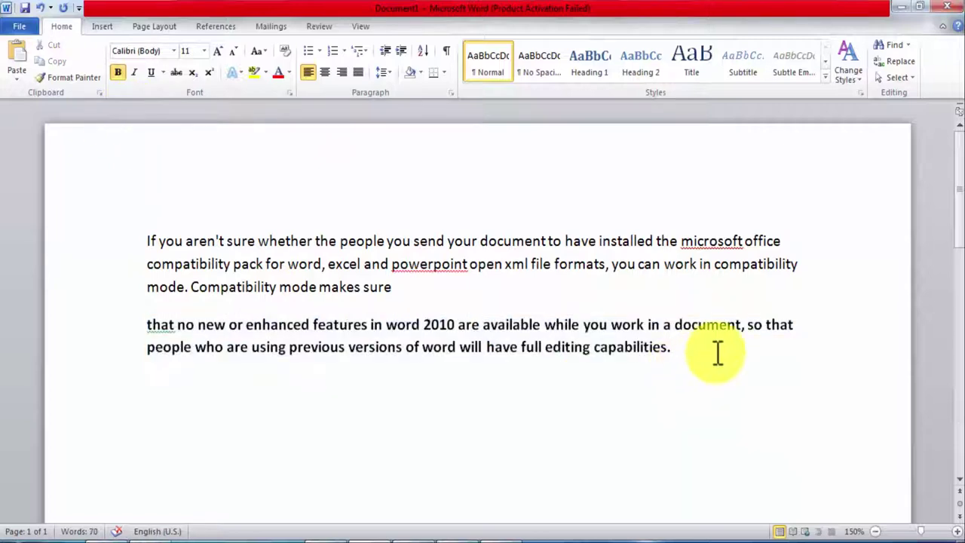
text(gfdfdf)
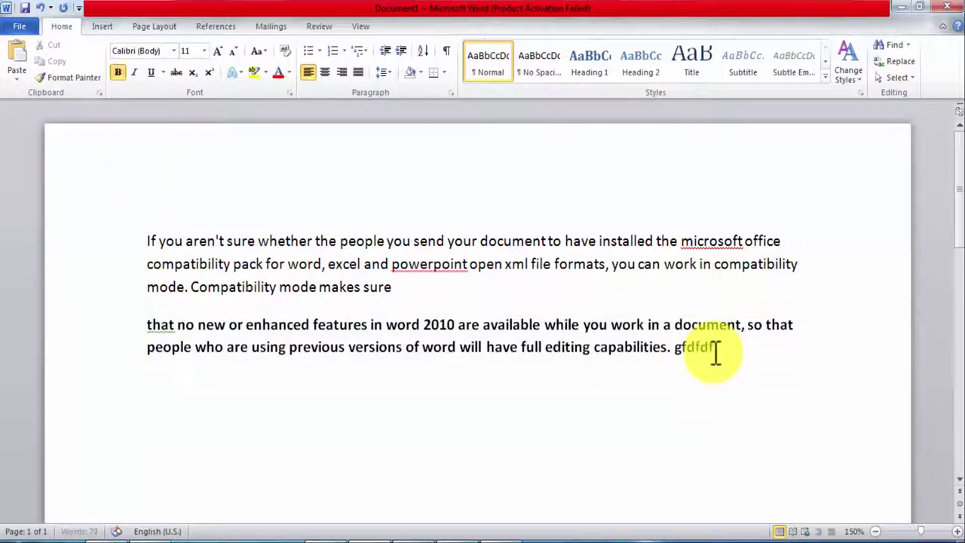
text(weqw)
drag(766, 349, 681, 370)
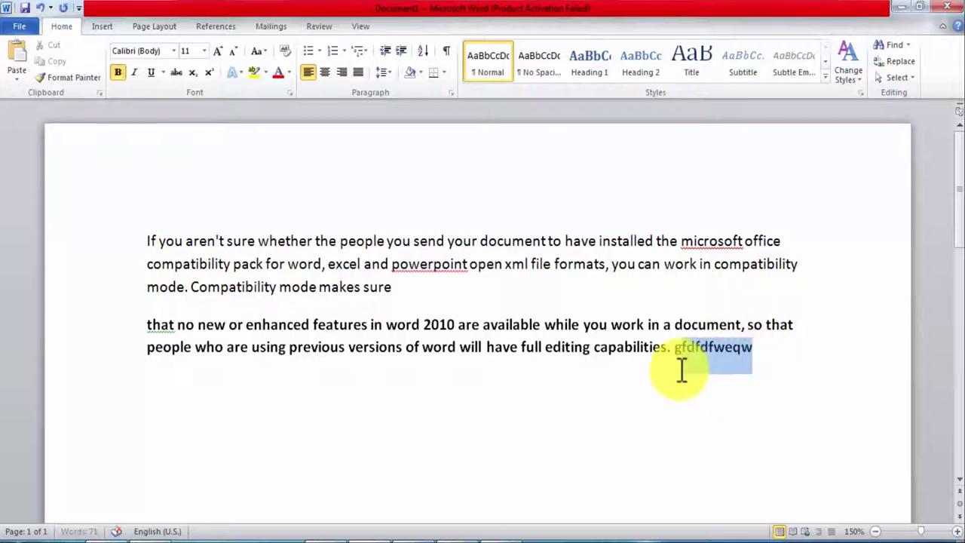
click(672, 372)
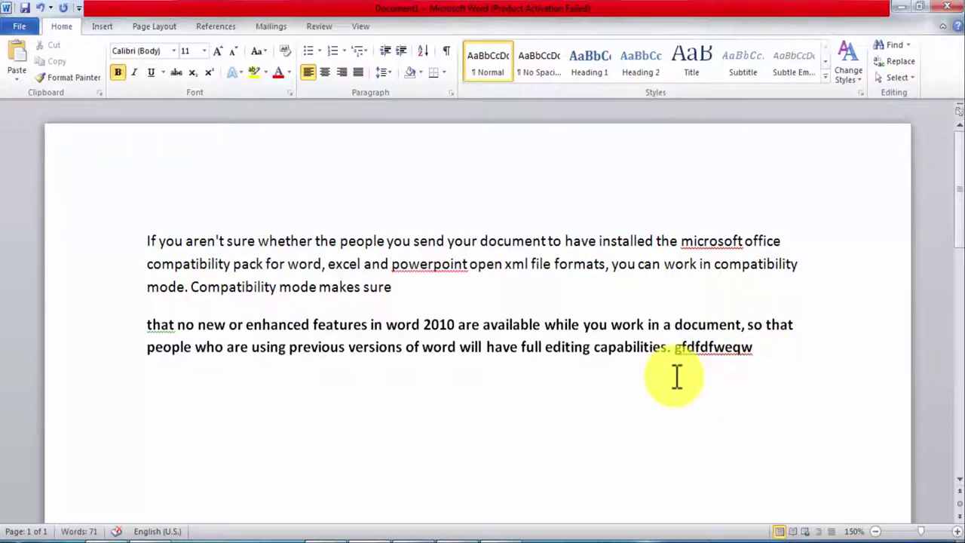
key(Delete)
key(Delete)
key(Delete)
key(Delete)
key(Delete)
key(Delete)
key(Delete)
key(Delete)
key(Delete)
key(Delete)
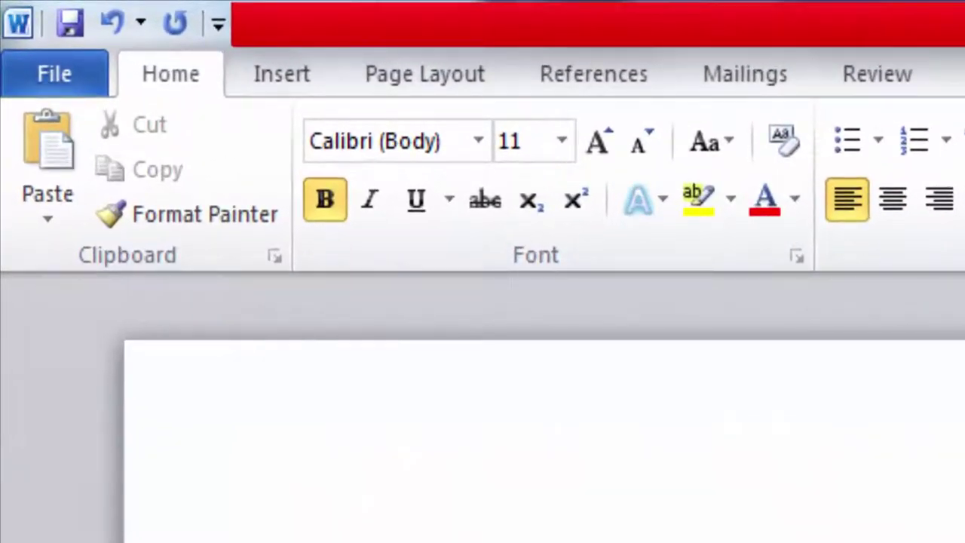
Turn bold off on the second paragraph and underline it instead.
key(ctrl+a)
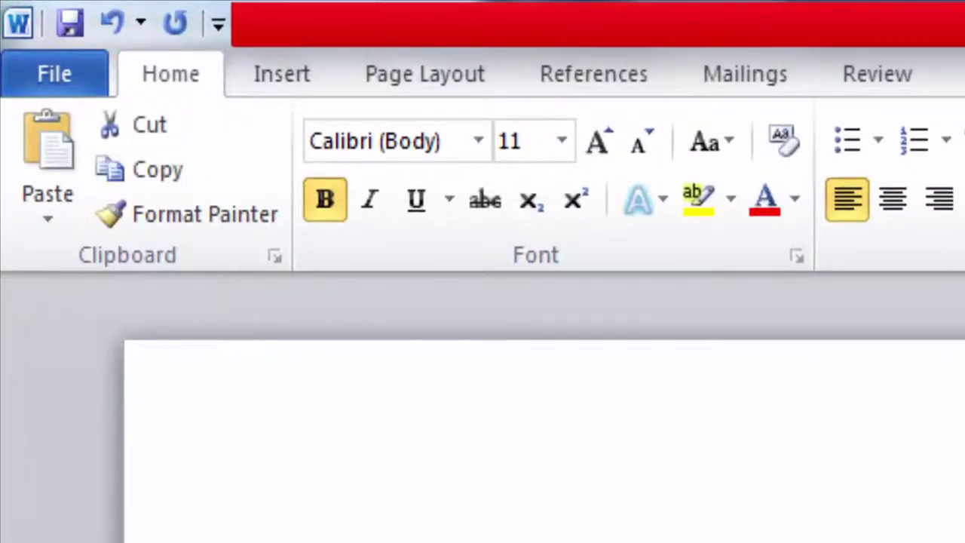
click(325, 200)
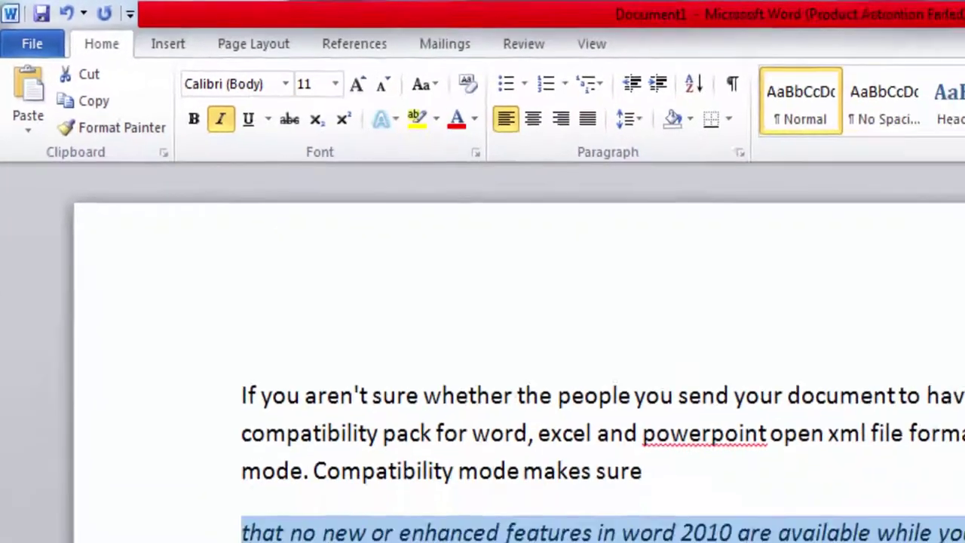
click(678, 368)
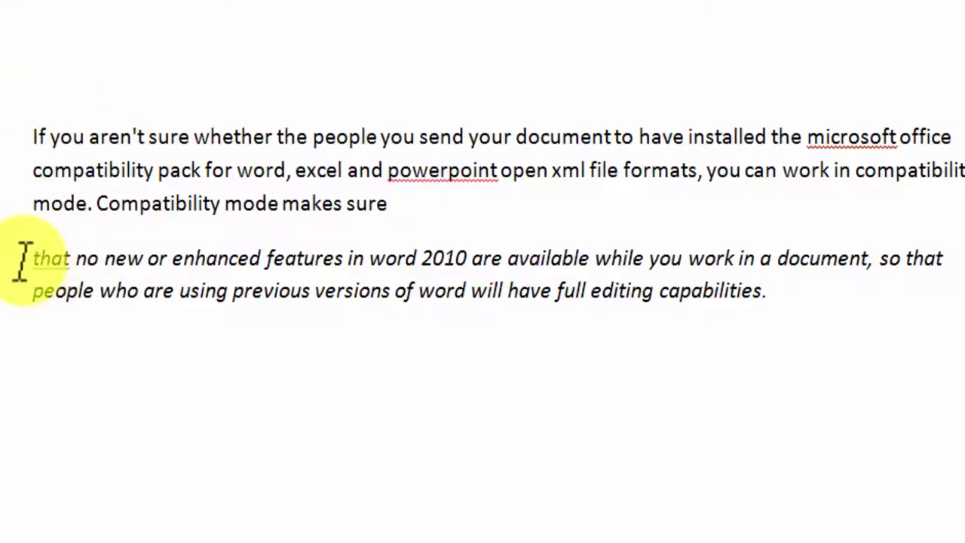
drag(24, 261, 806, 319)
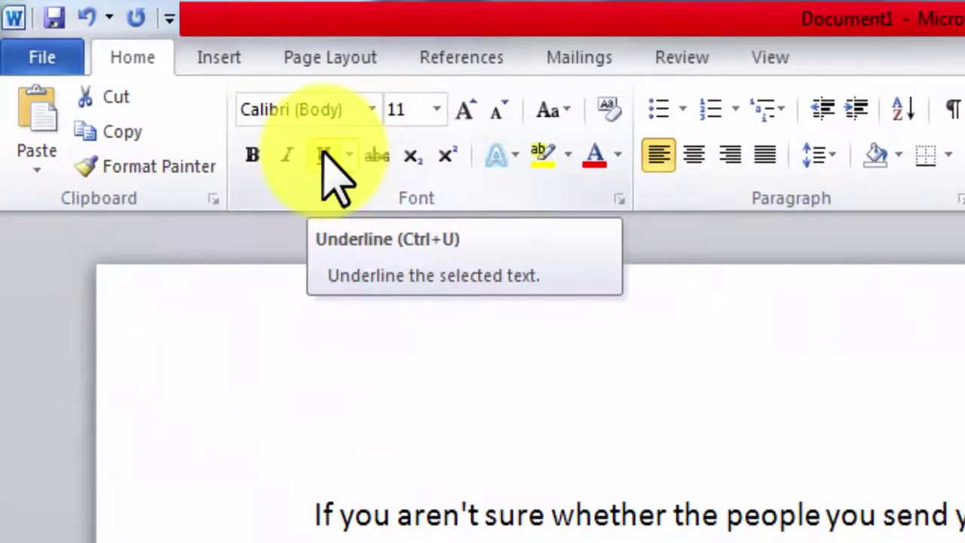
click(324, 154)
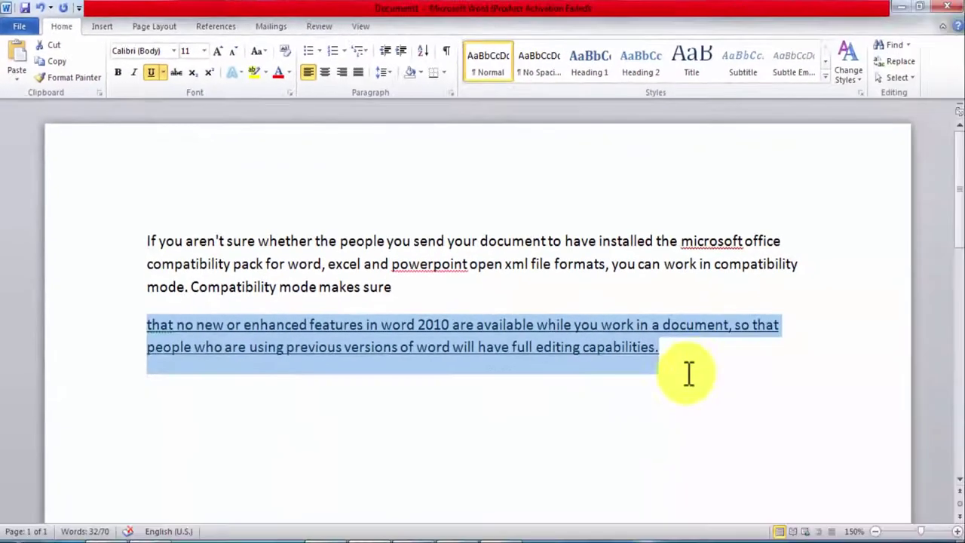
click(688, 374)
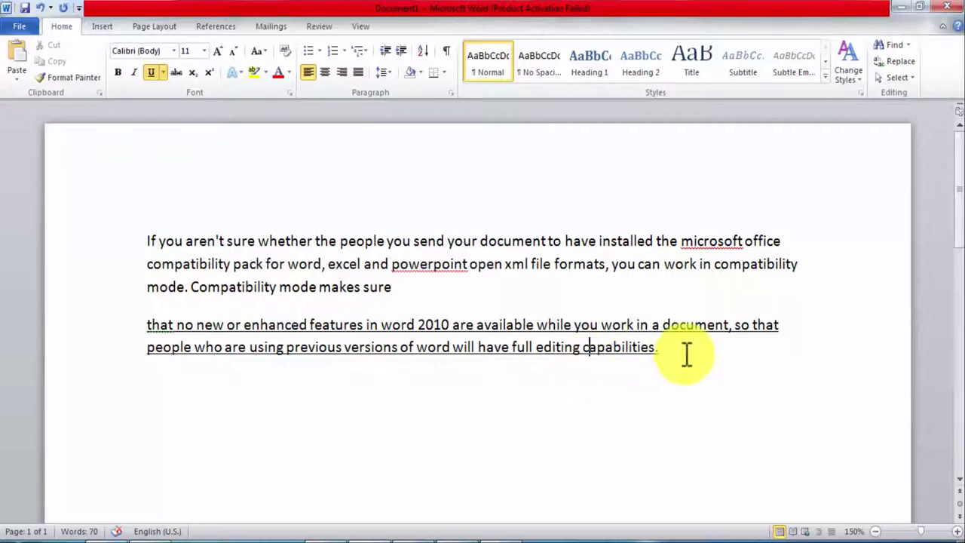
Select the second paragraph and bring up the Underline style choices to turn underlining off.
drag(685, 353, 141, 326)
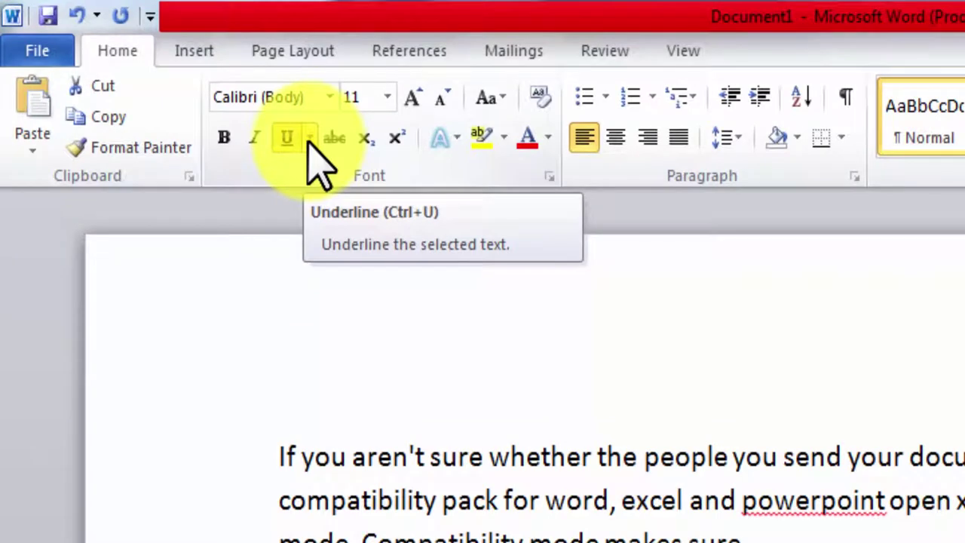
click(309, 140)
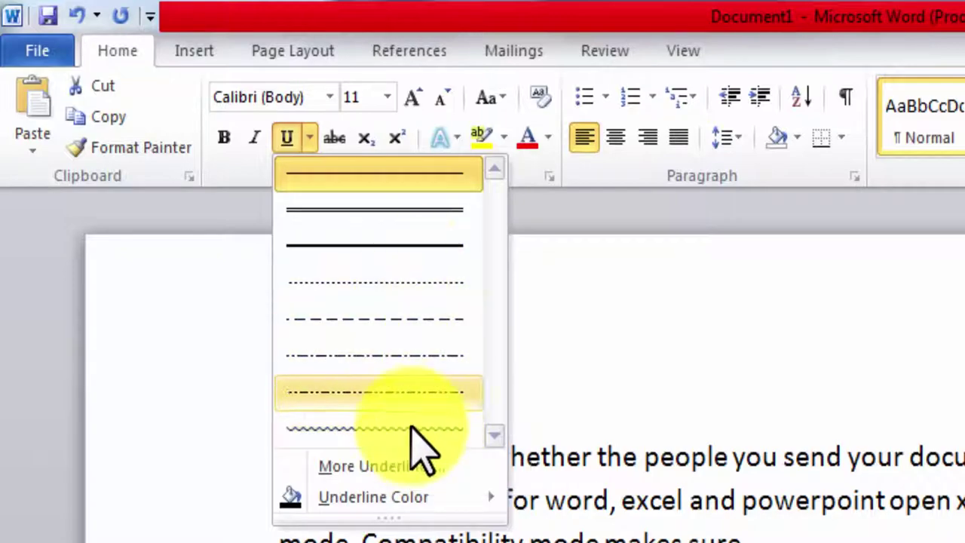
mouse_move(483, 498)
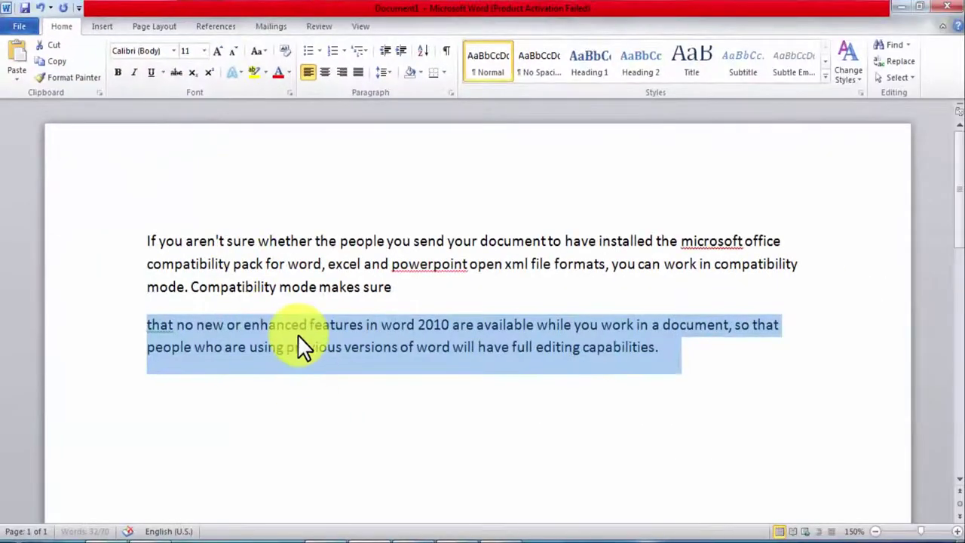
Apply strikethrough to the first line of the first paragraph.
click(297, 334)
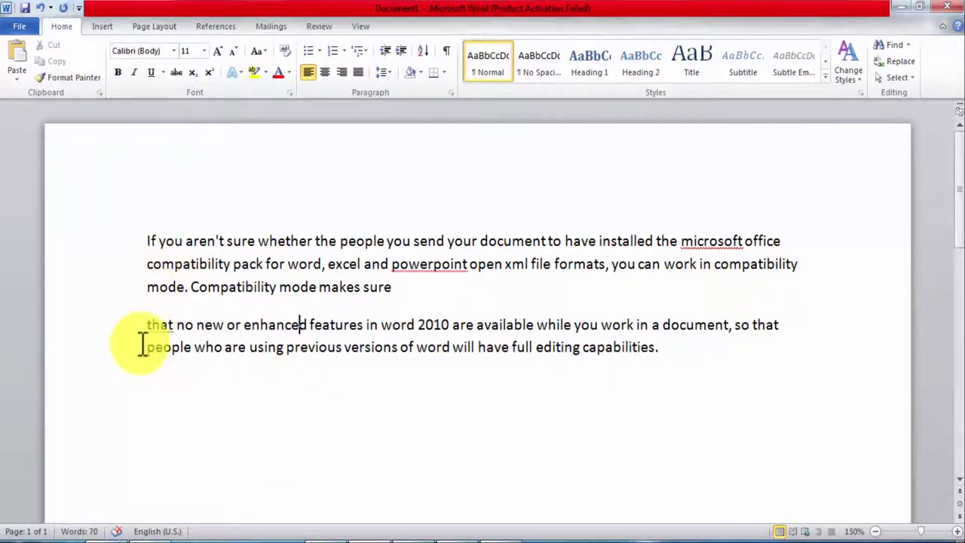
drag(147, 241, 338, 242)
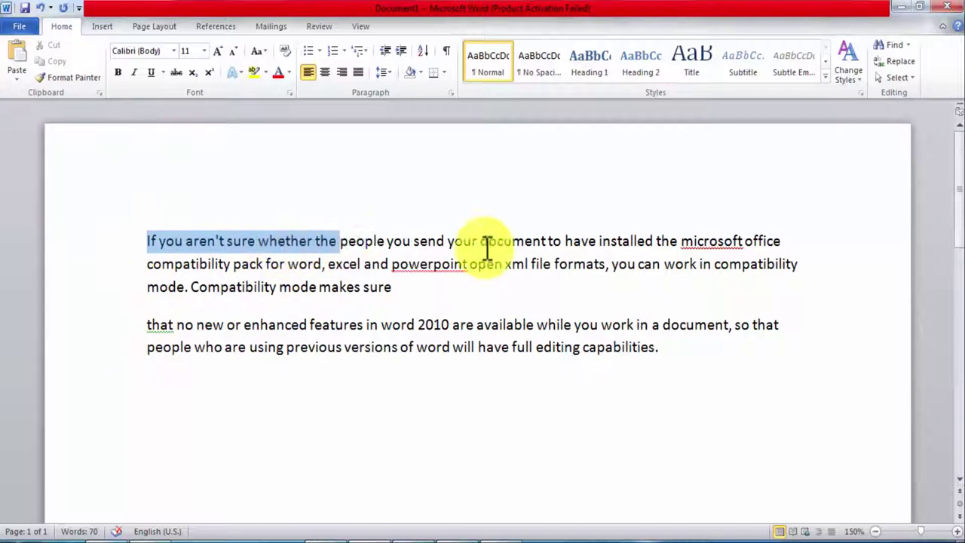
drag(487, 245, 792, 250)
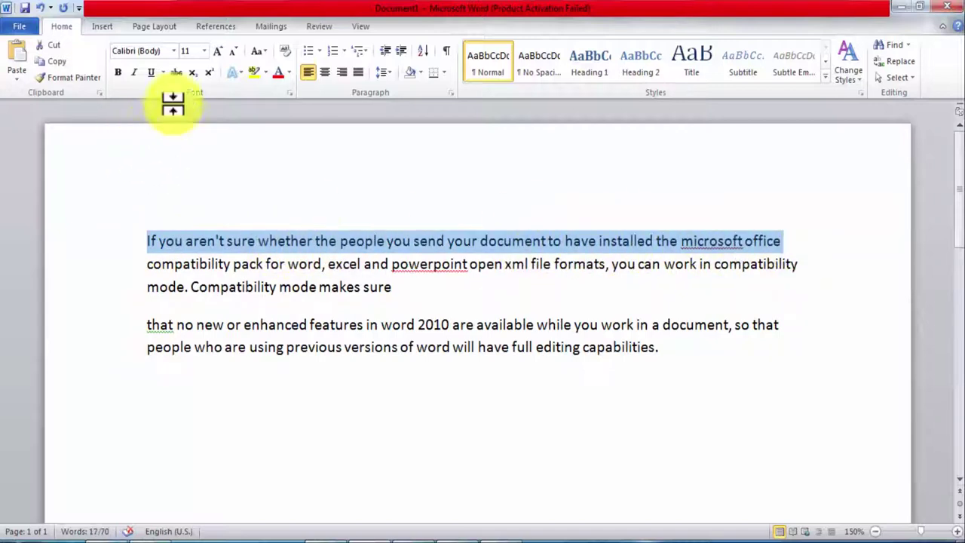
click(178, 72)
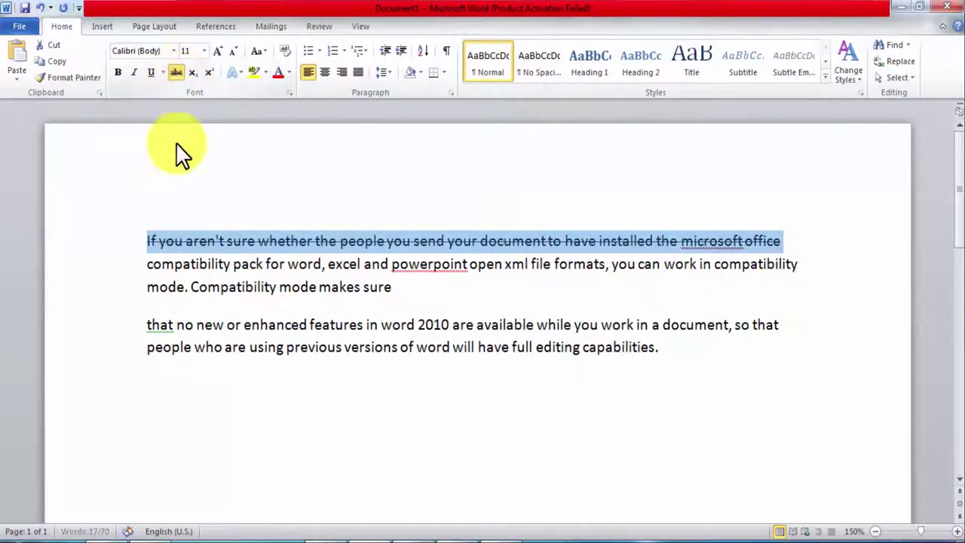
click(249, 469)
scroll(583, 251, up, 2)
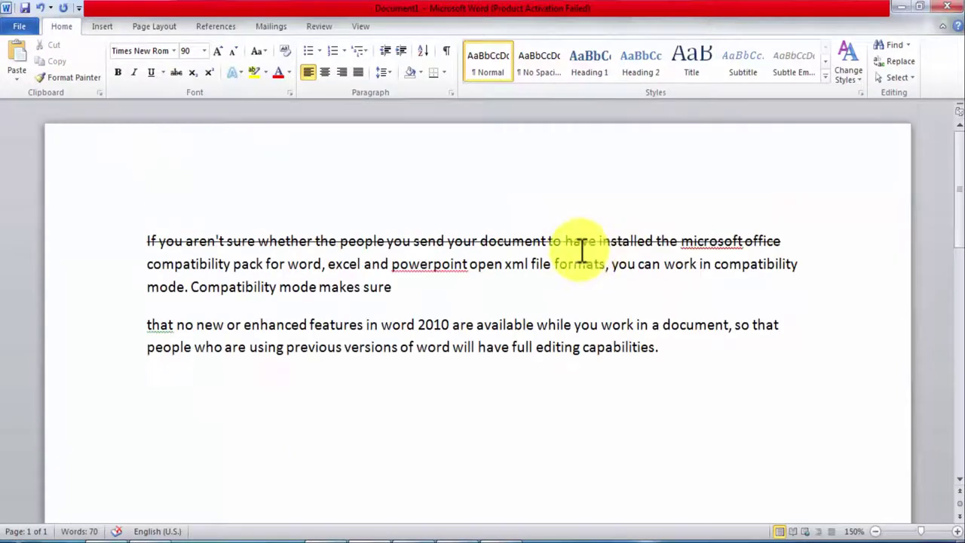
click(788, 245)
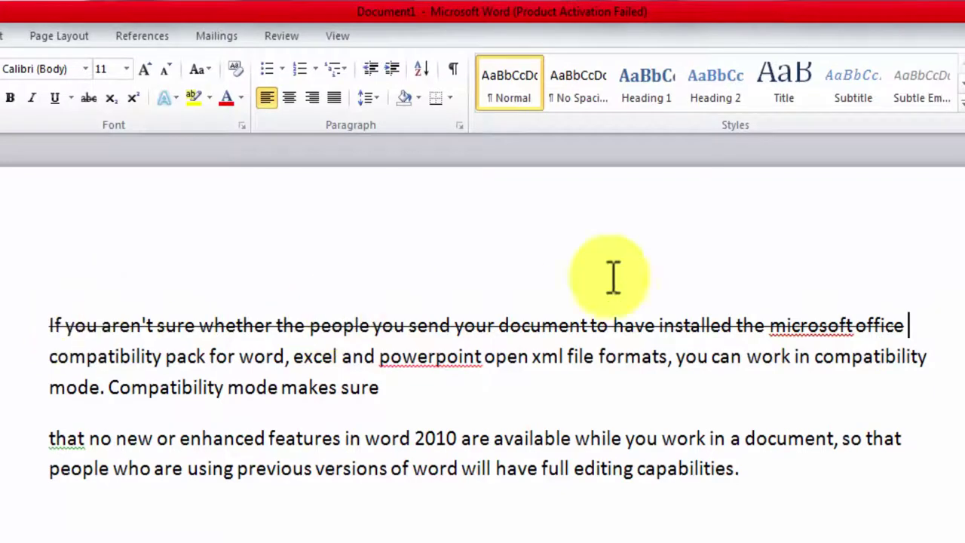
Start a new empty line after 'capabilities.' at the end of the last paragraph.
click(13, 328)
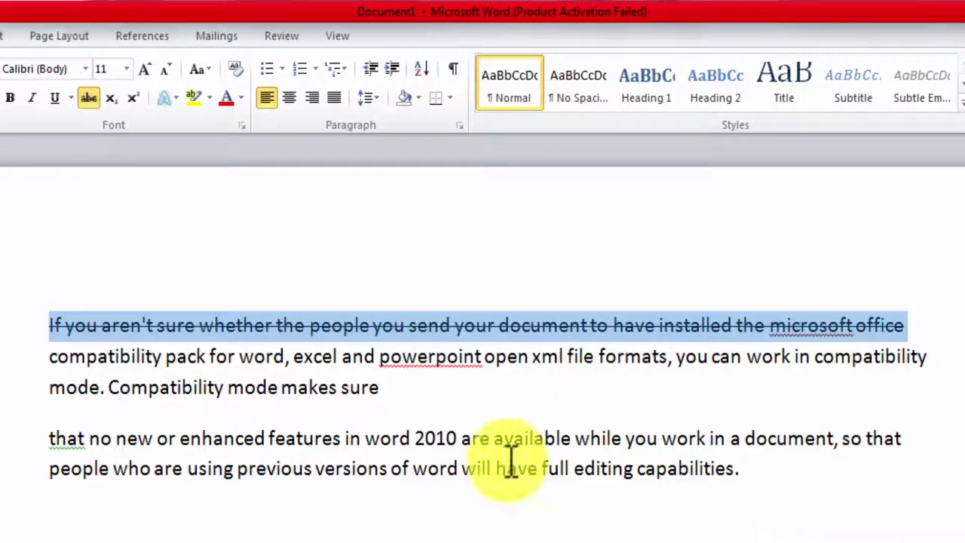
click(430, 448)
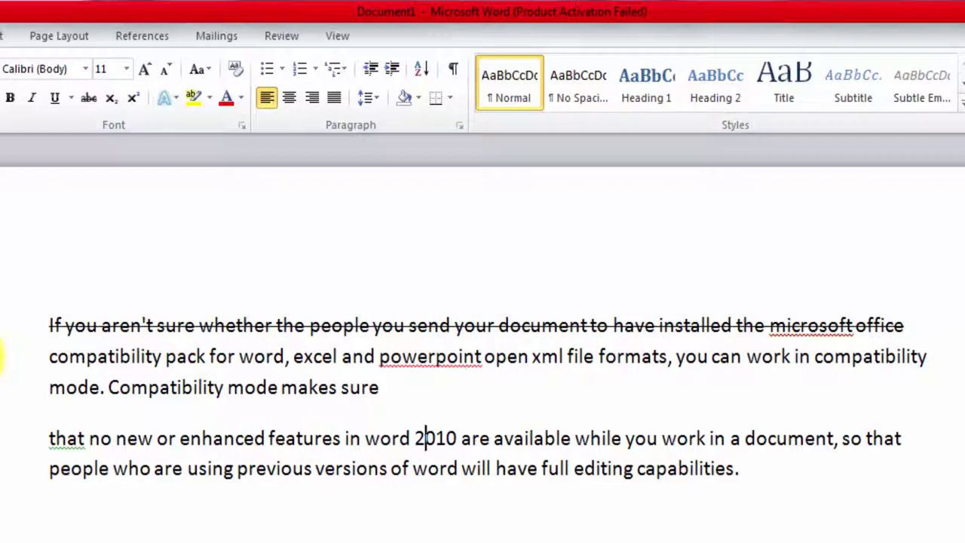
click(813, 475)
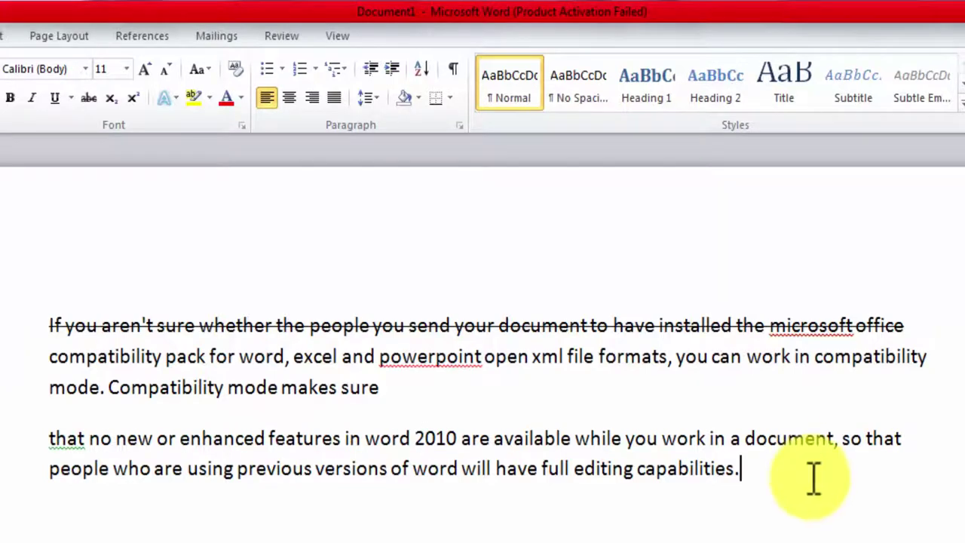
key(Return)
key(Return)
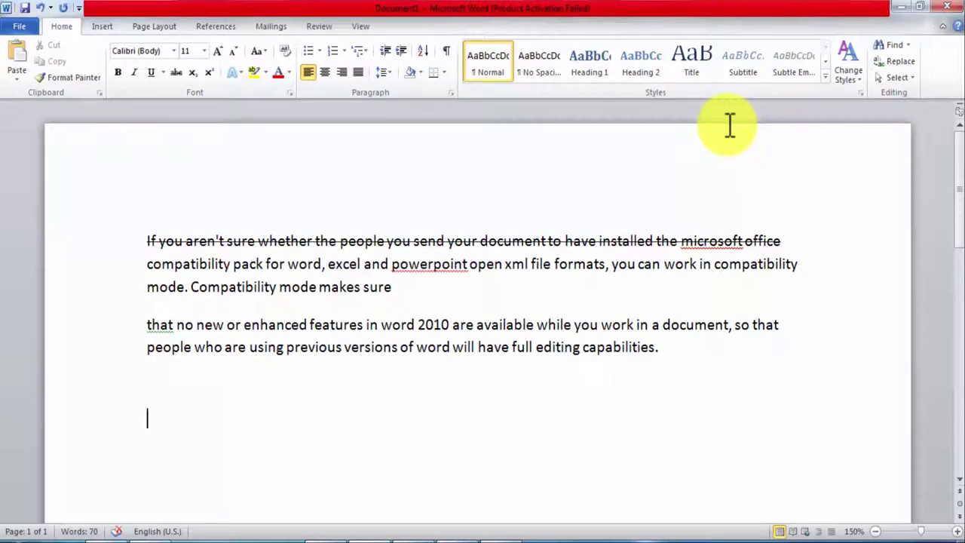
Type H2O on the new line and lower its 2 as a subscript.
text(H)
text(2O)
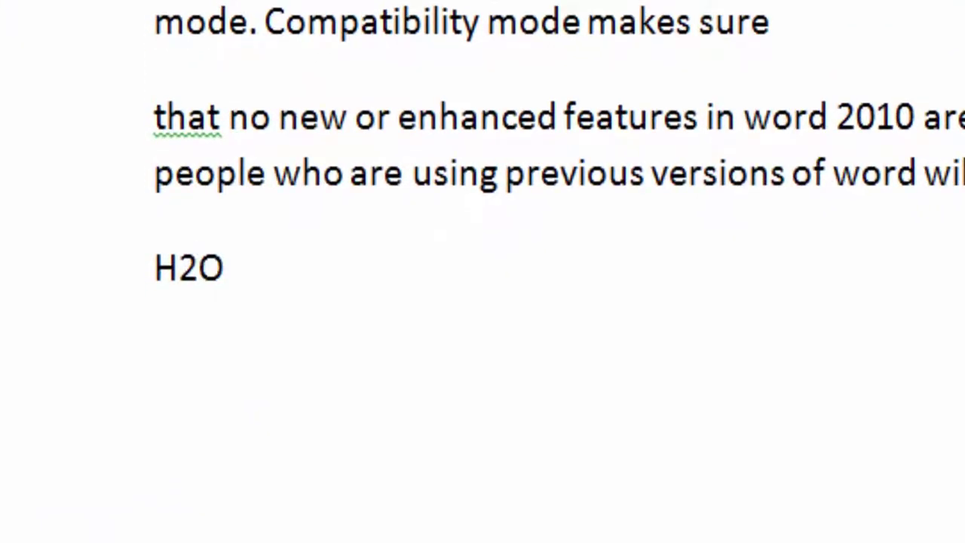
key(Left)
key(shift+Left)
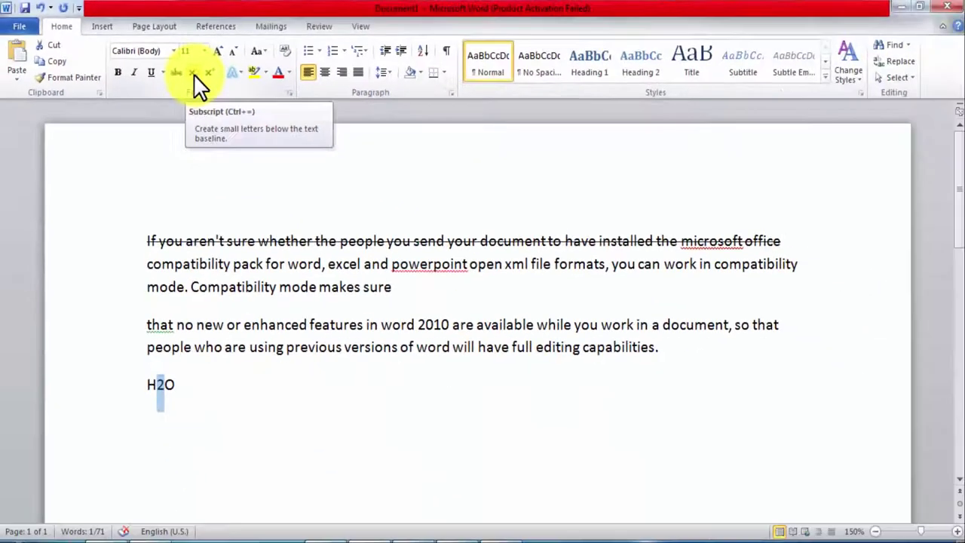
click(368, 194)
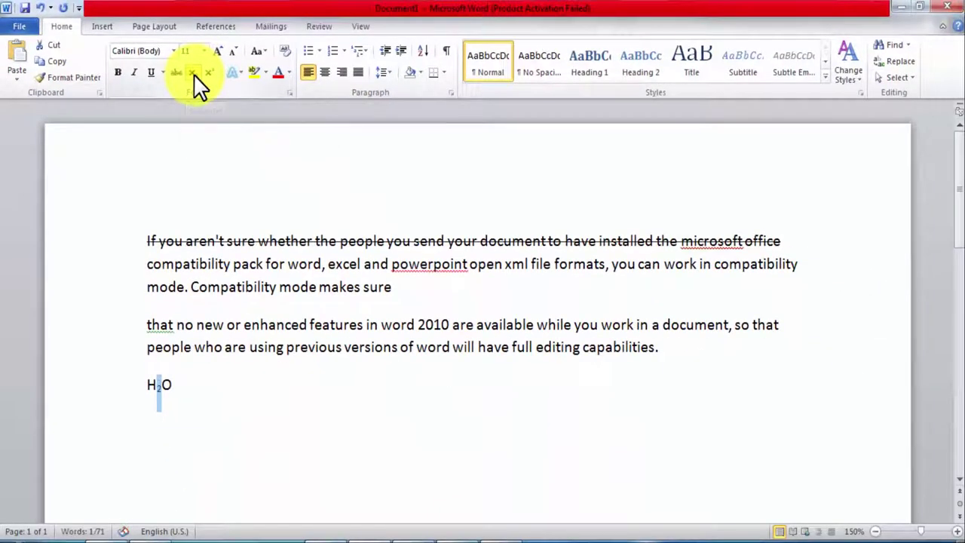
click(249, 388)
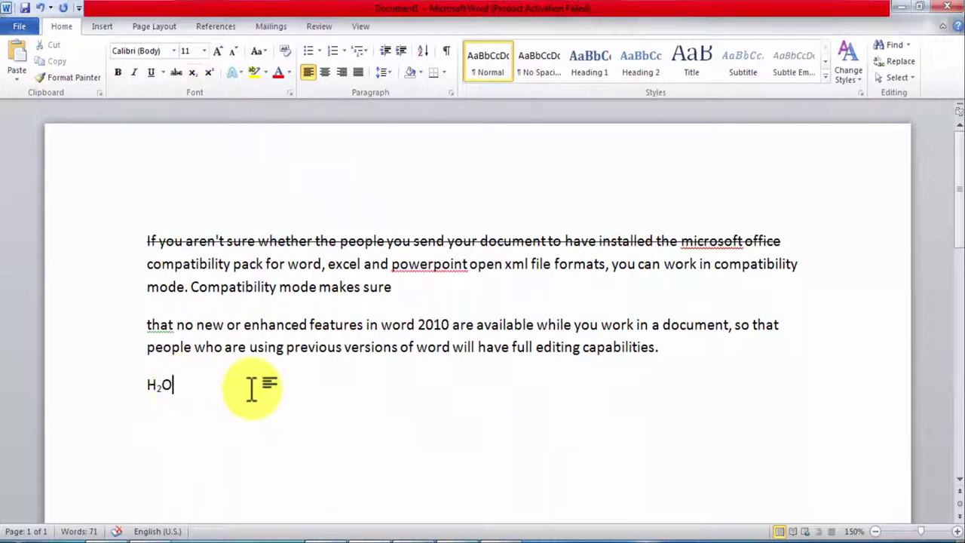
Add CO2 below H₂O with a subscript 2, then turn subscript off on a fresh line.
key(Return)
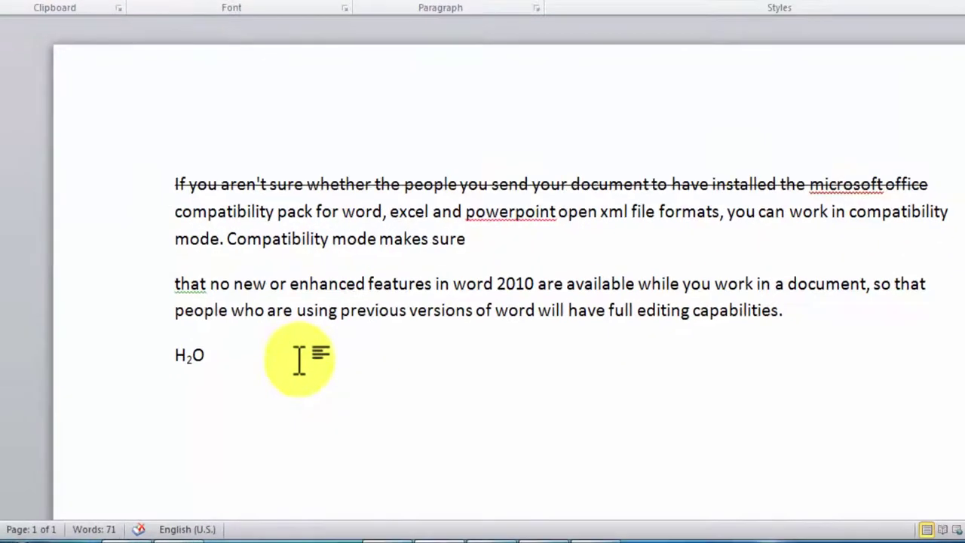
text(CO2)
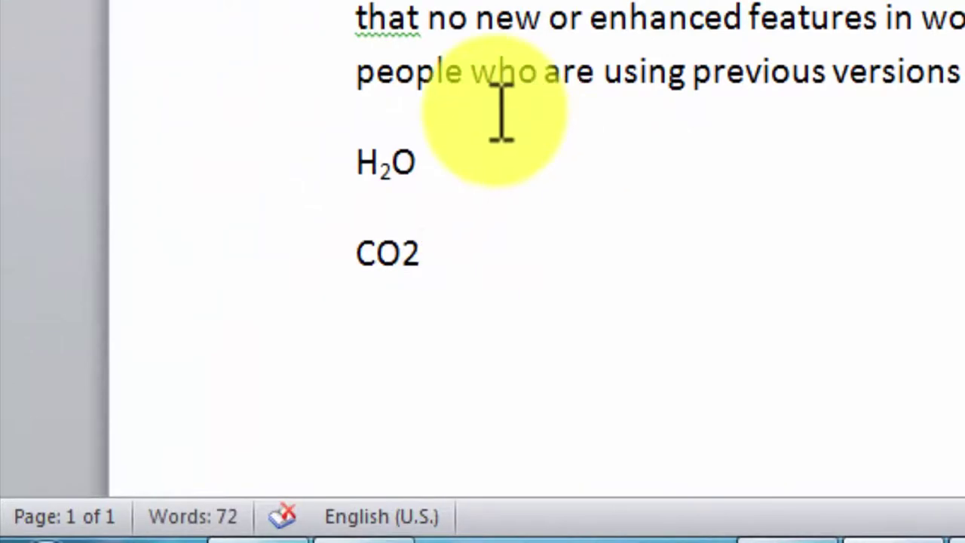
key(shift+Left)
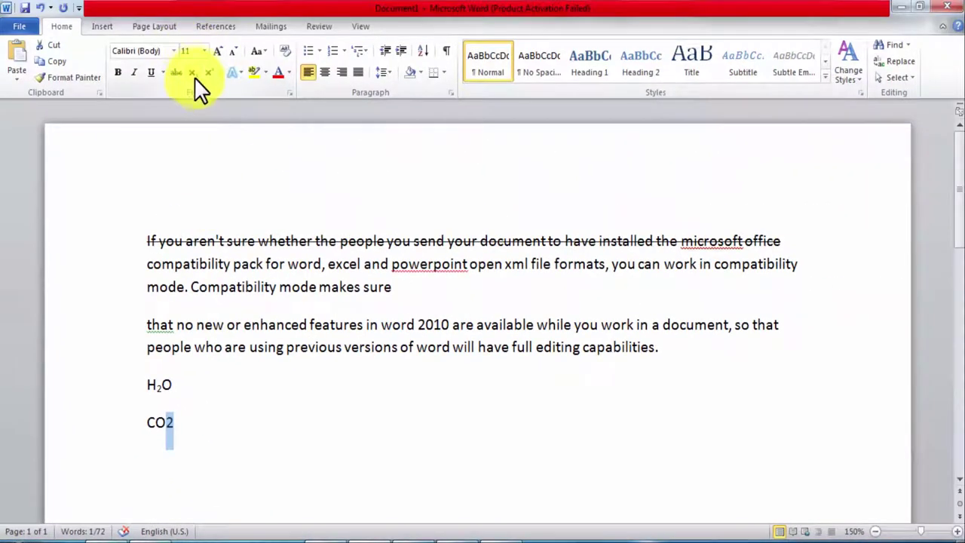
click(192, 72)
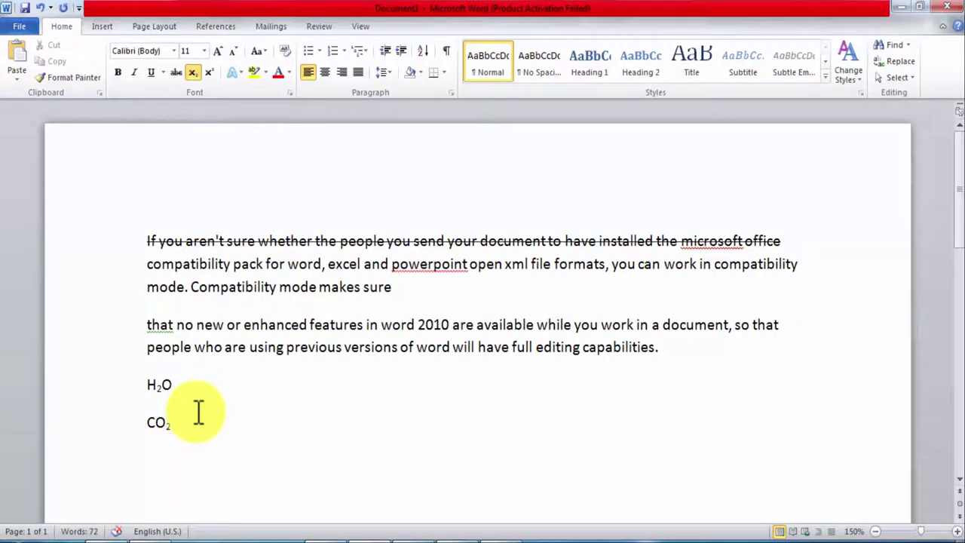
click(198, 412)
key(Return)
key(Return)
click(192, 73)
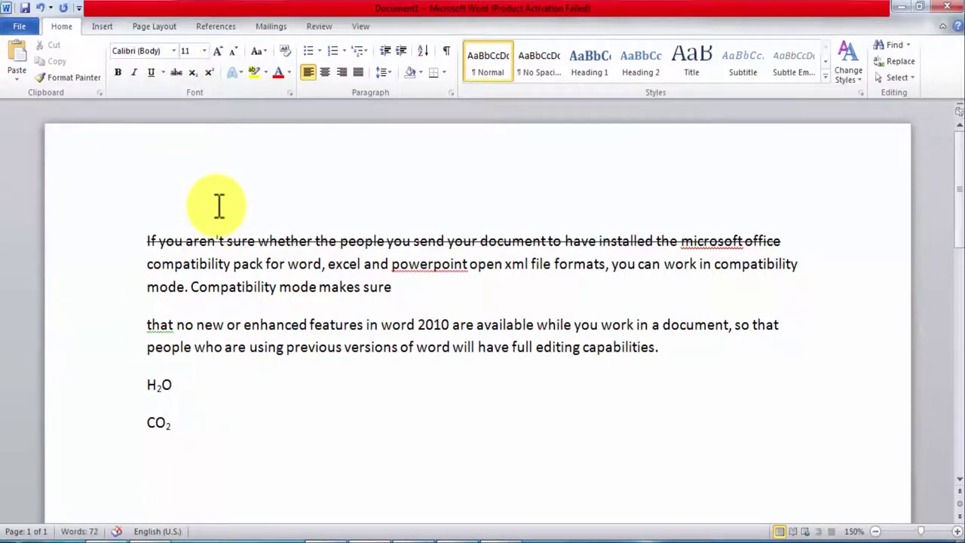
Type X2+y2+2xy= (x=y)2, superscript its exponent 2s, then add test letters 'fadjhas' and 'hsadhj'.
key(BackSpace)
text(X2)
text(+)
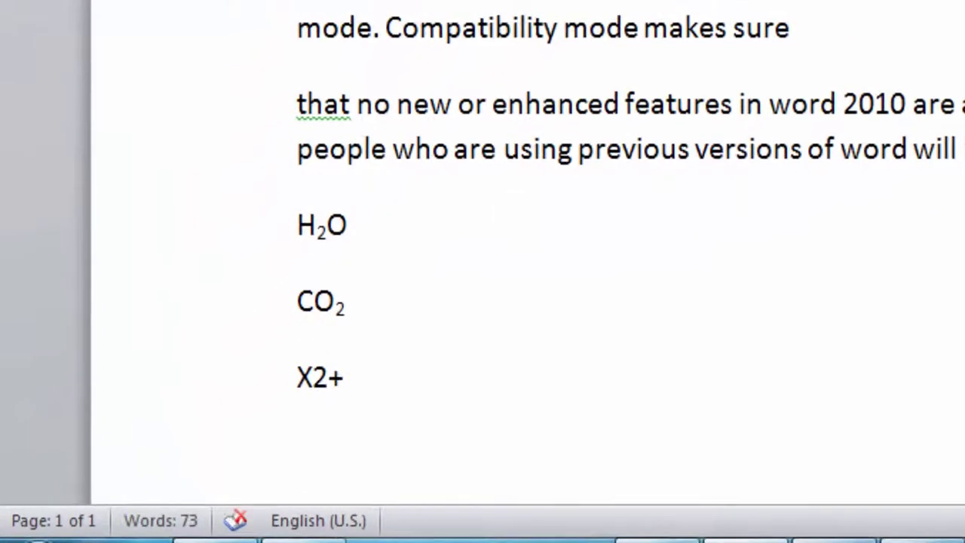
text(y2+2xy= (x=y)2)
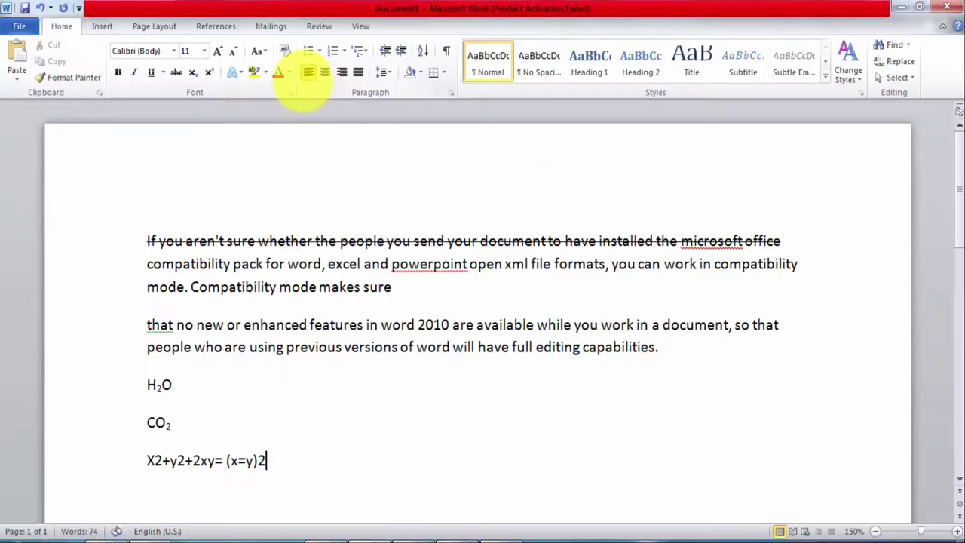
key(Left)
key(Left)
key(Left)
key(Left)
key(Left)
key(Left)
key(Left)
key(Left)
key(Left)
key(shift+Left)
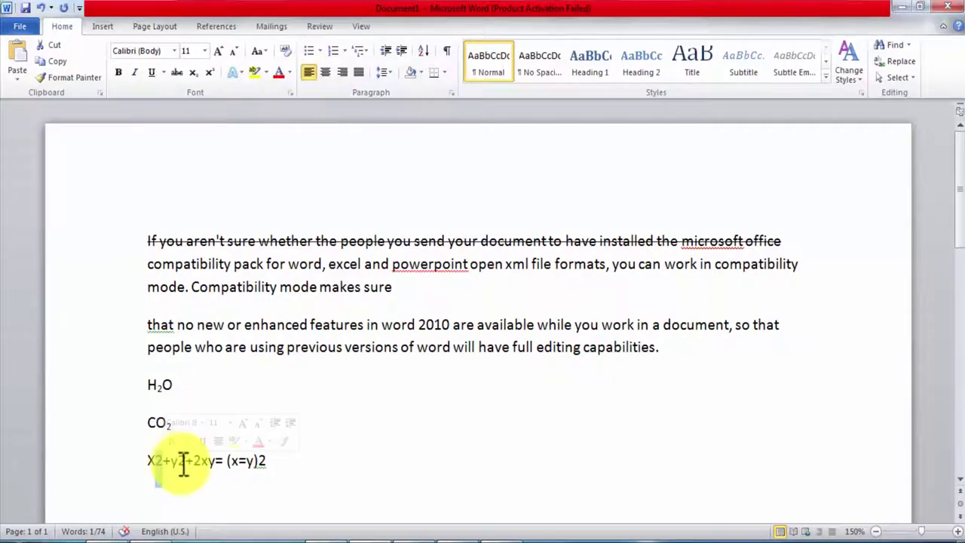
drag(178, 461, 188, 461)
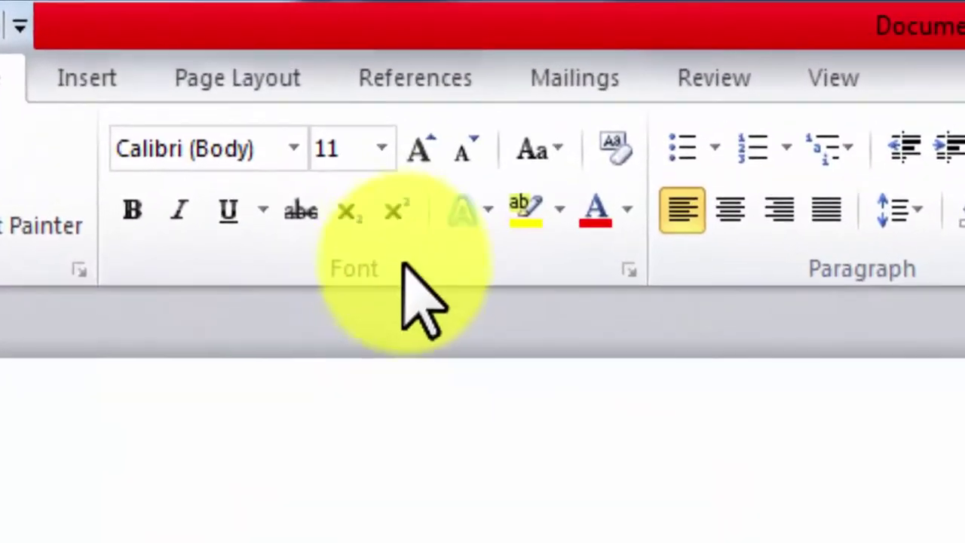
click(395, 206)
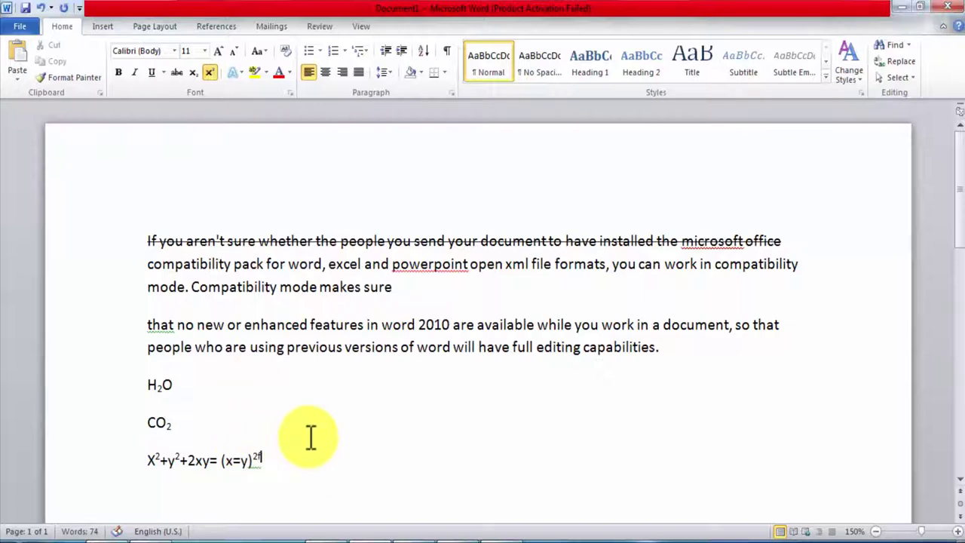
text(fadjhas)
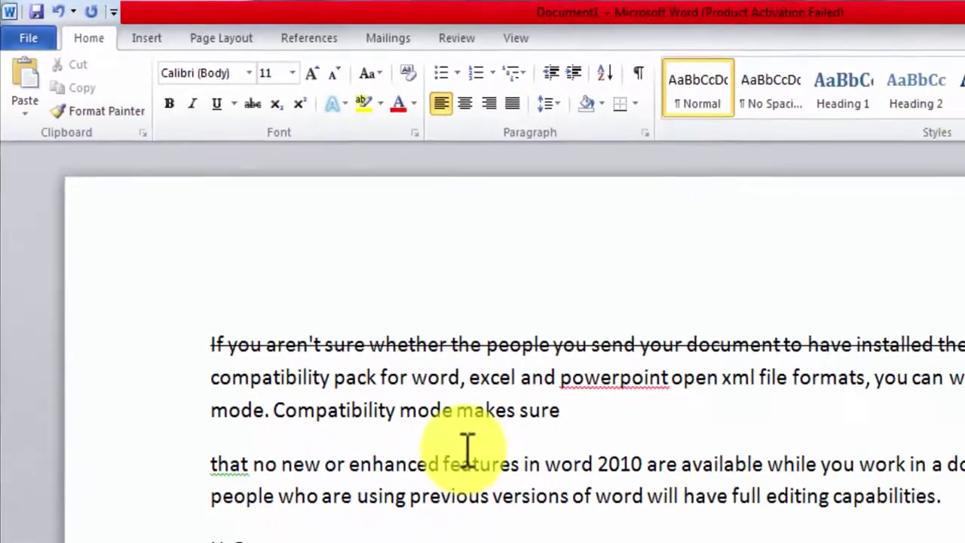
text(hsadhj)
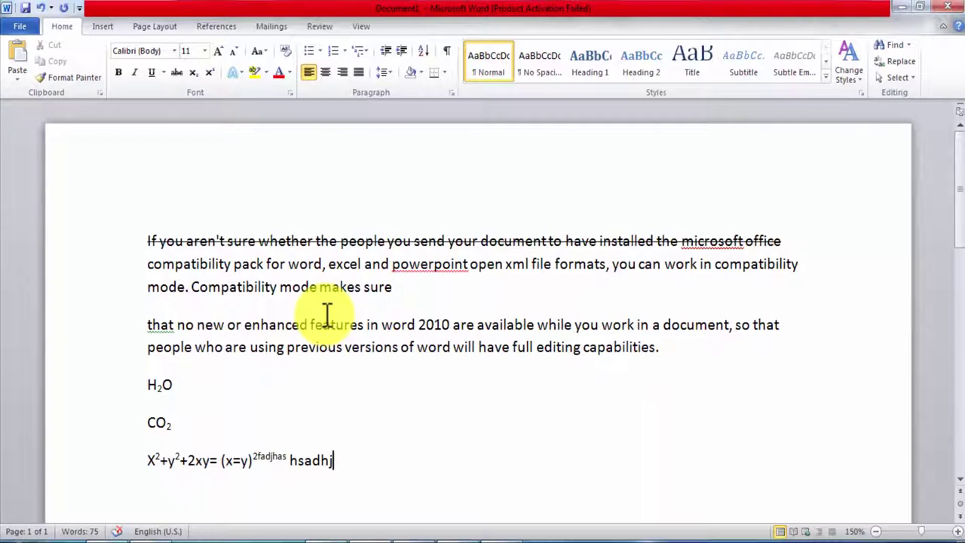
Move 'Compatibility mode makes sure' onto its own line and apply the purple text effect.
key(Return)
key(Return)
click(240, 72)
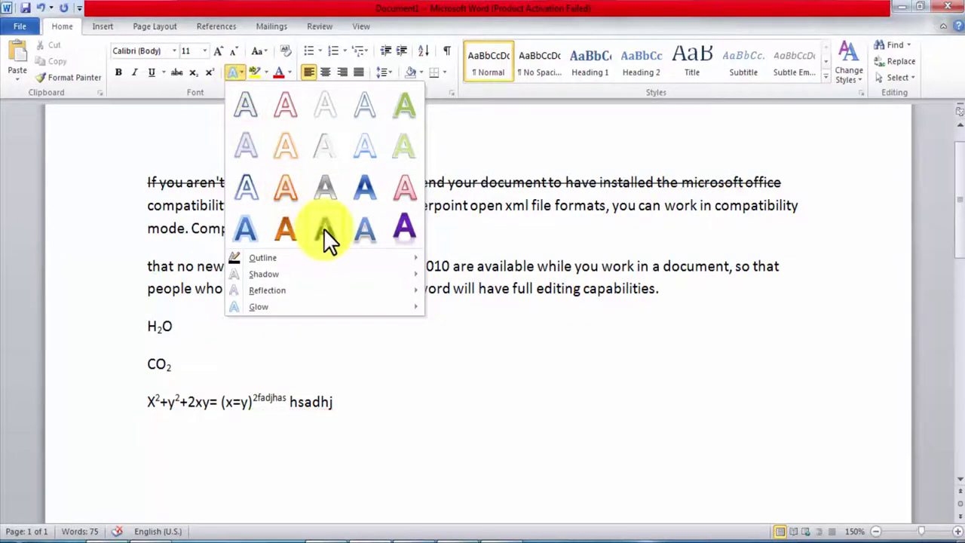
click(190, 227)
key(Return)
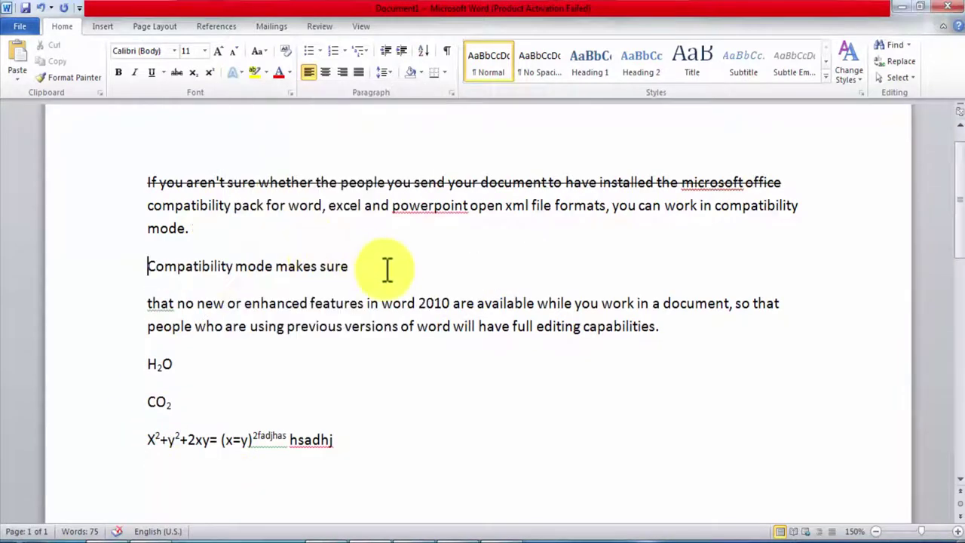
drag(388, 269, 147, 273)
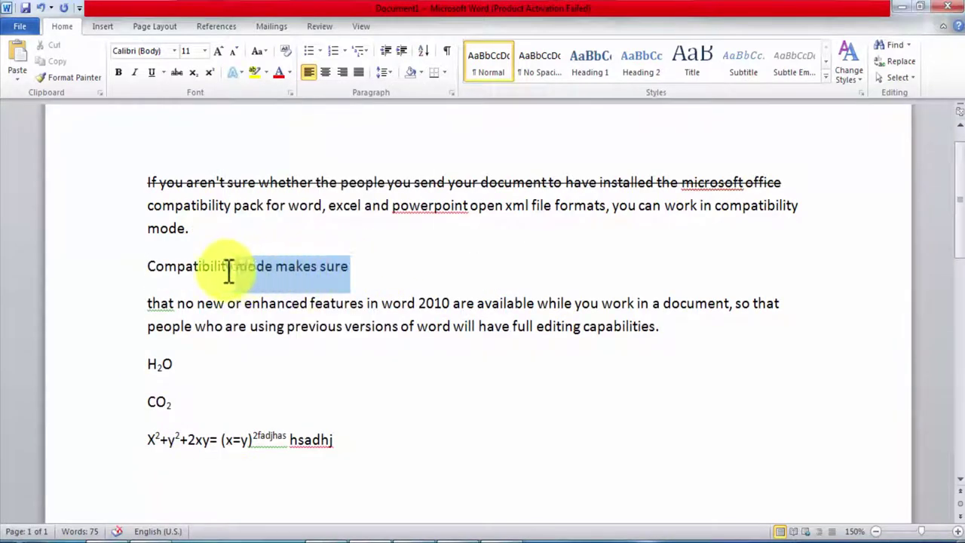
click(242, 72)
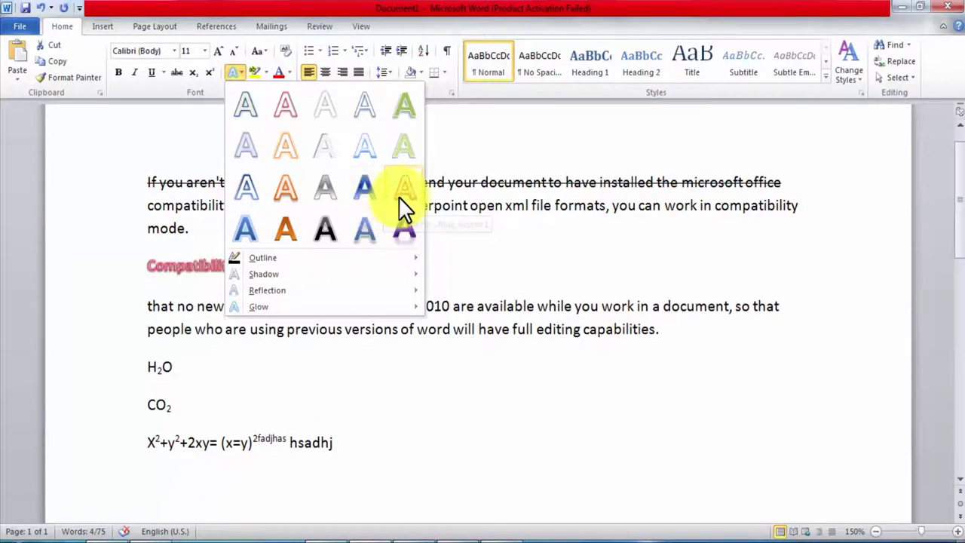
click(405, 239)
click(520, 283)
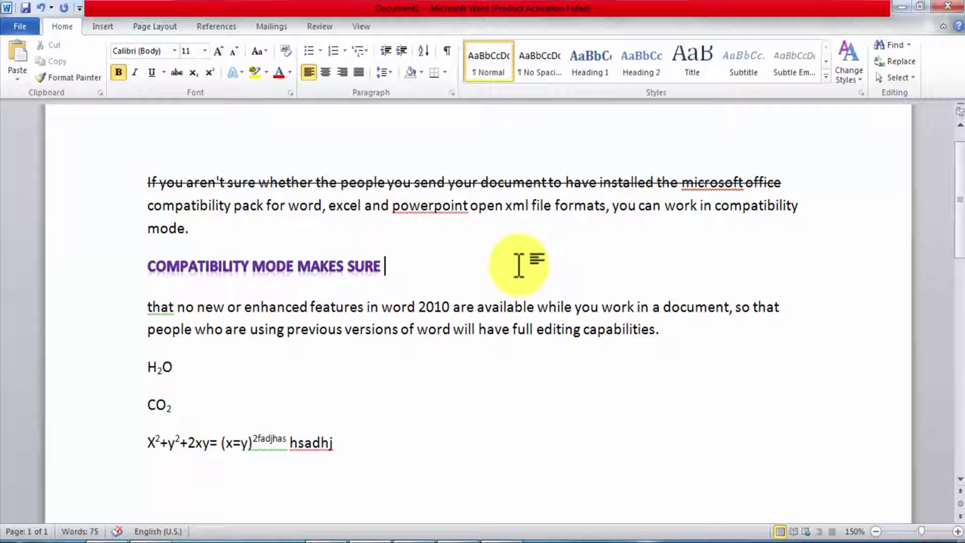
click(232, 72)
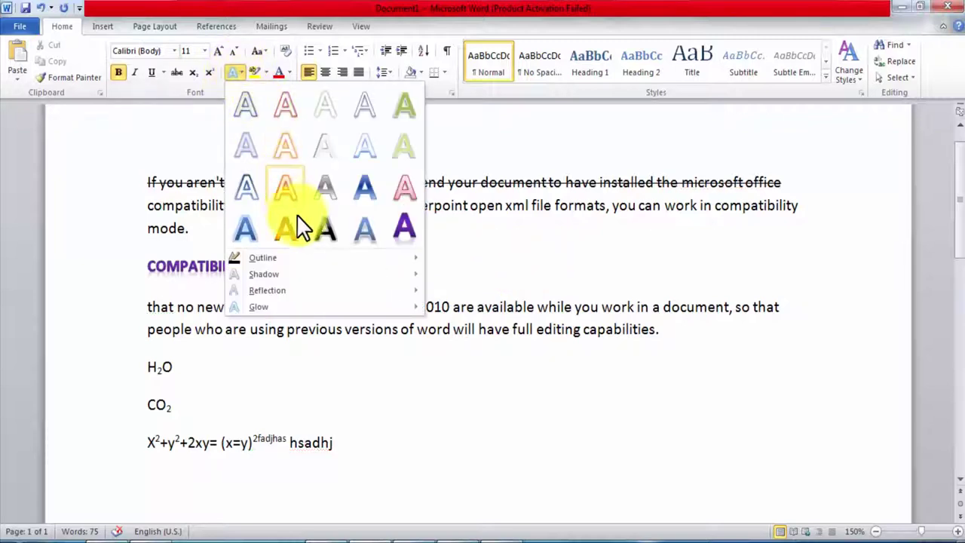
Preview the Outline, Shadow, Glow and Reflection text effects, then close the gallery without applying any.
mouse_move(419, 264)
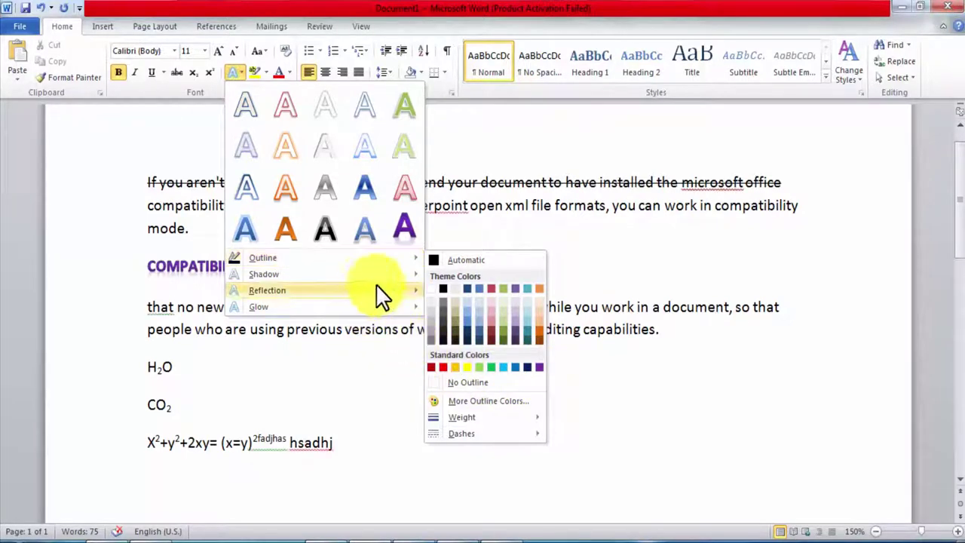
mouse_move(416, 277)
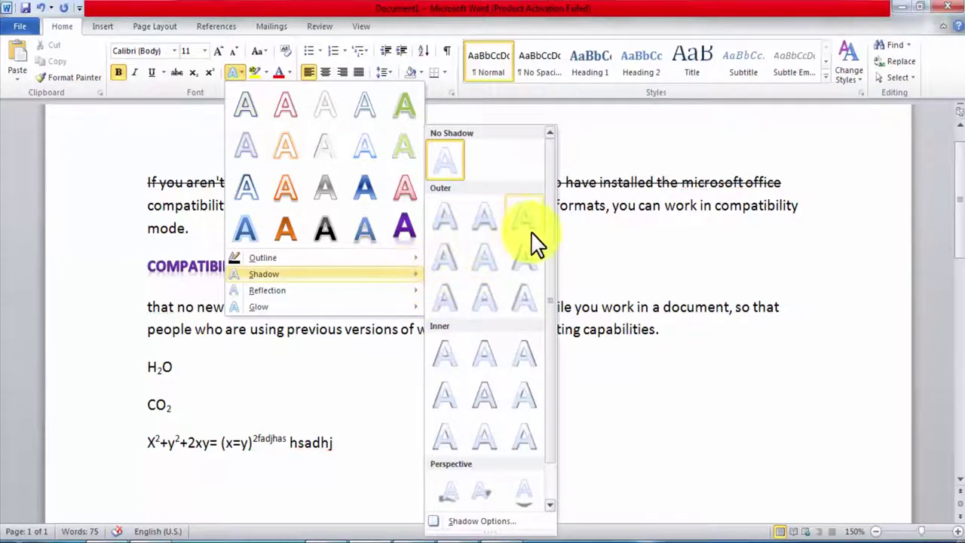
mouse_move(322, 306)
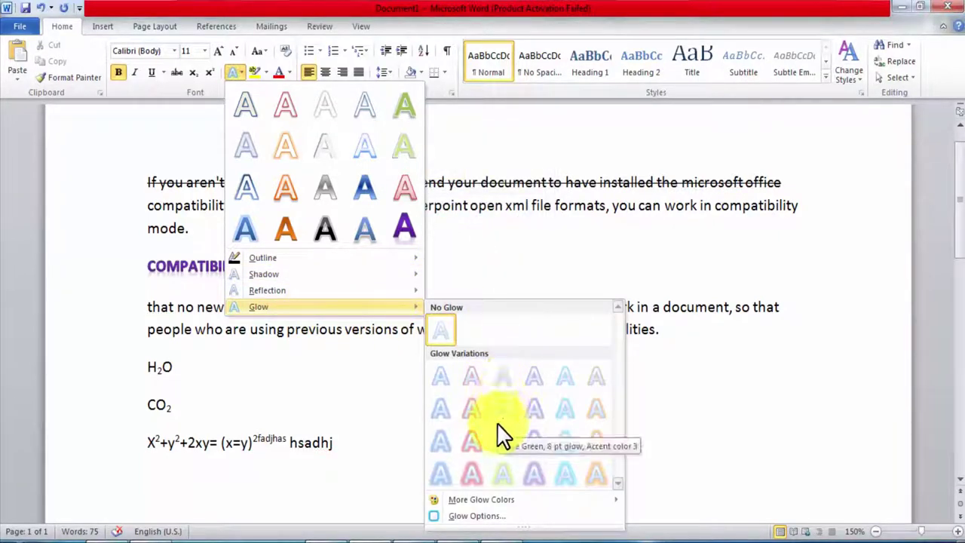
mouse_move(408, 296)
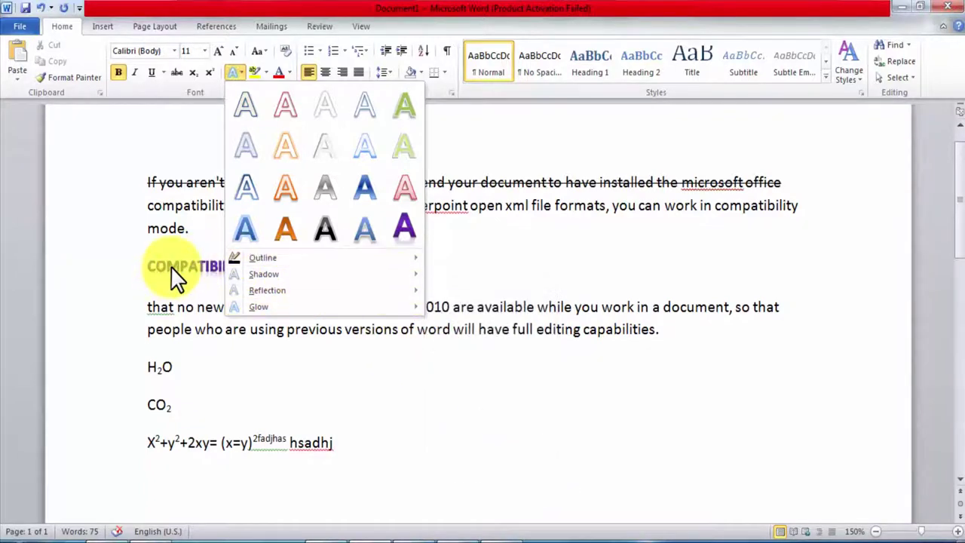
click(239, 72)
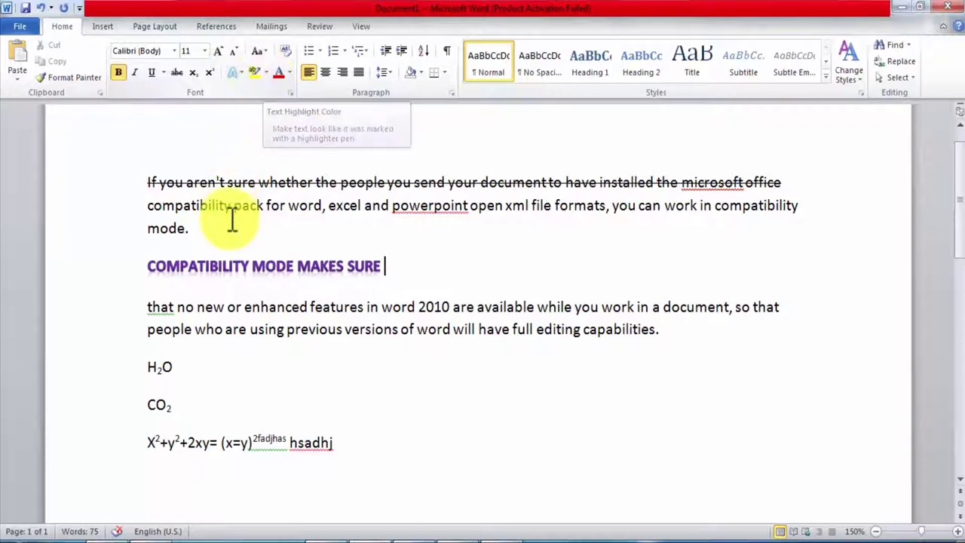
click(112, 309)
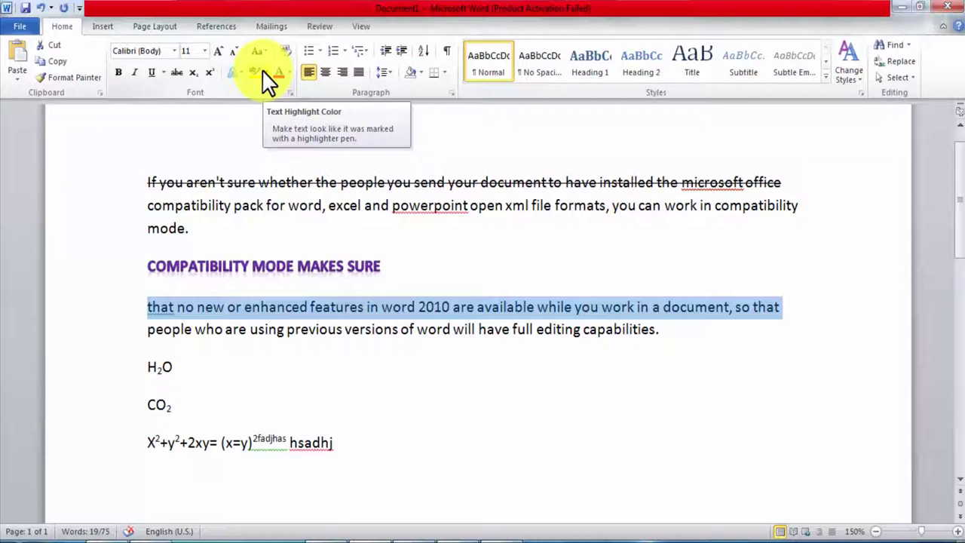
click(265, 71)
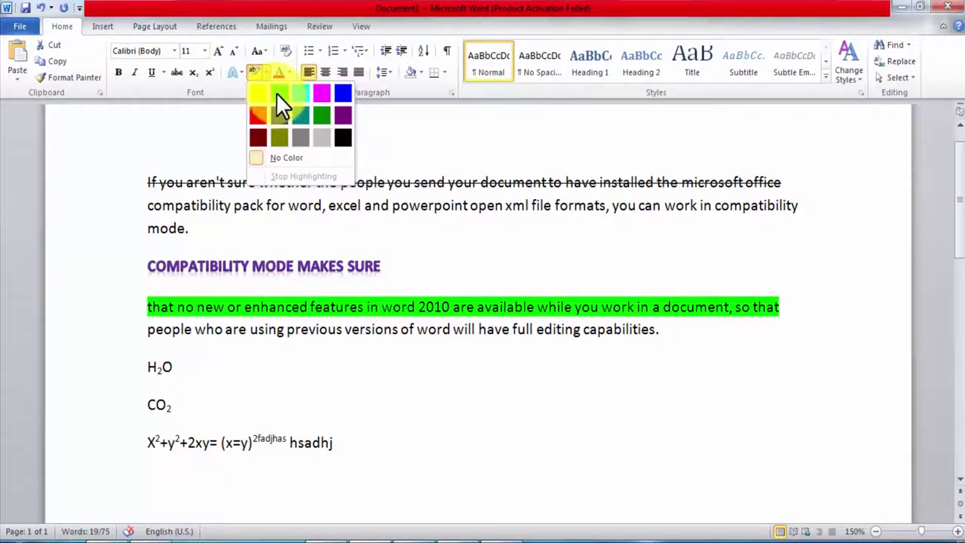
click(277, 94)
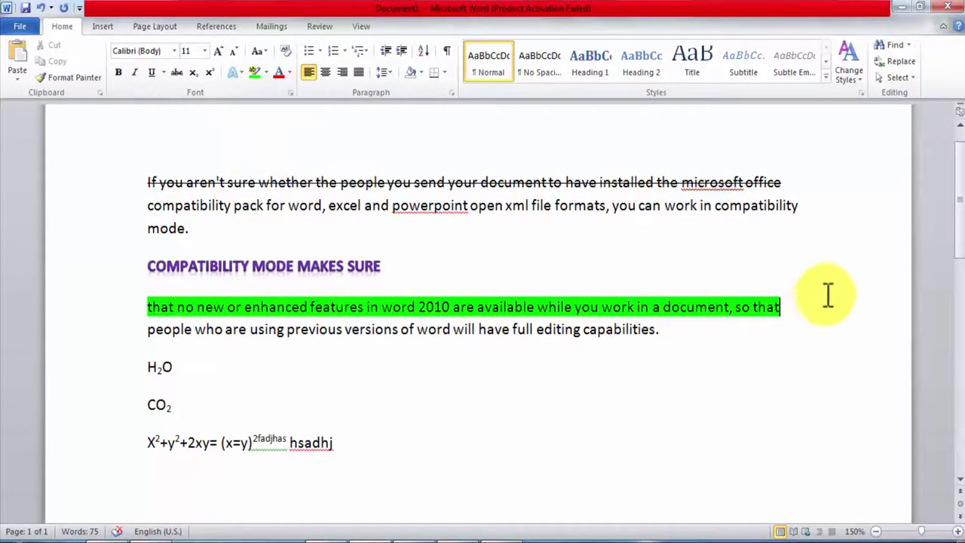
drag(781, 307, 147, 307)
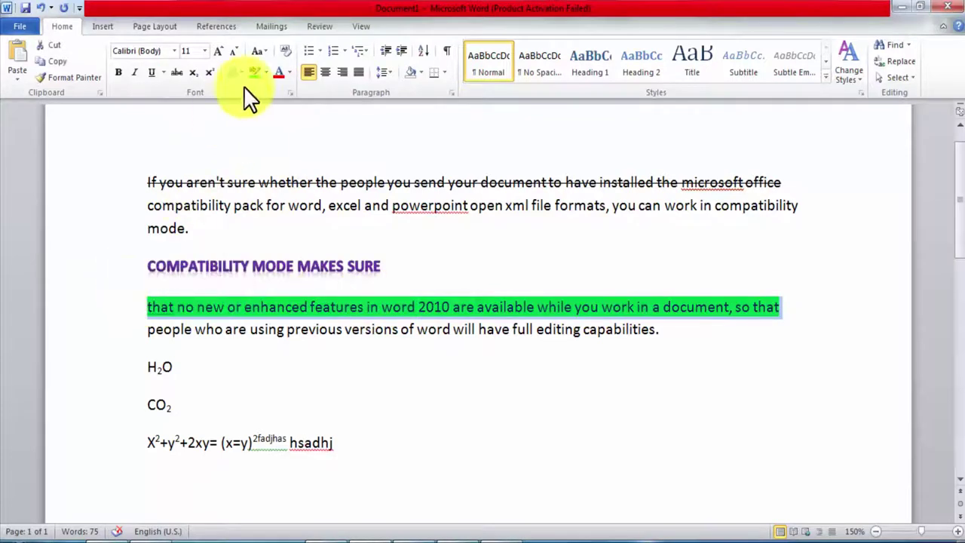
click(267, 72)
click(297, 157)
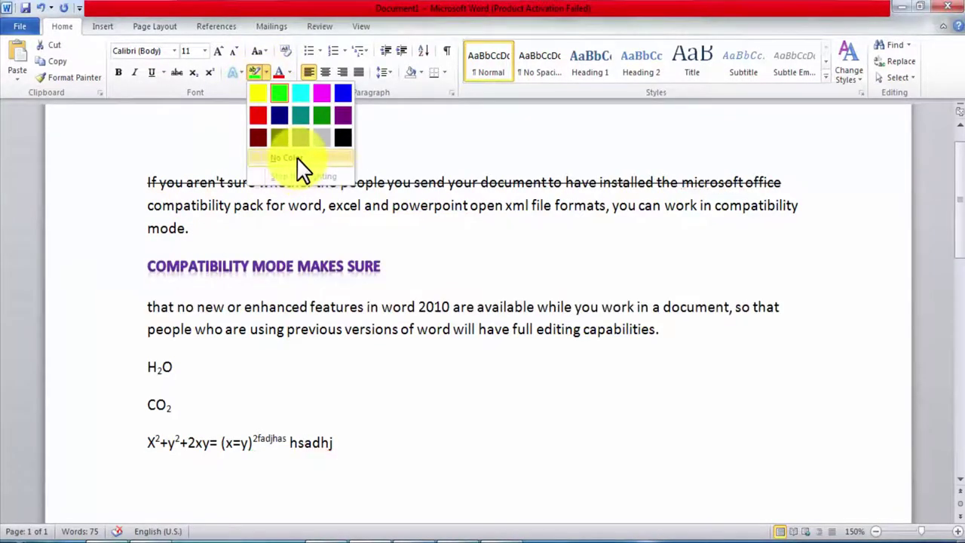
click(297, 157)
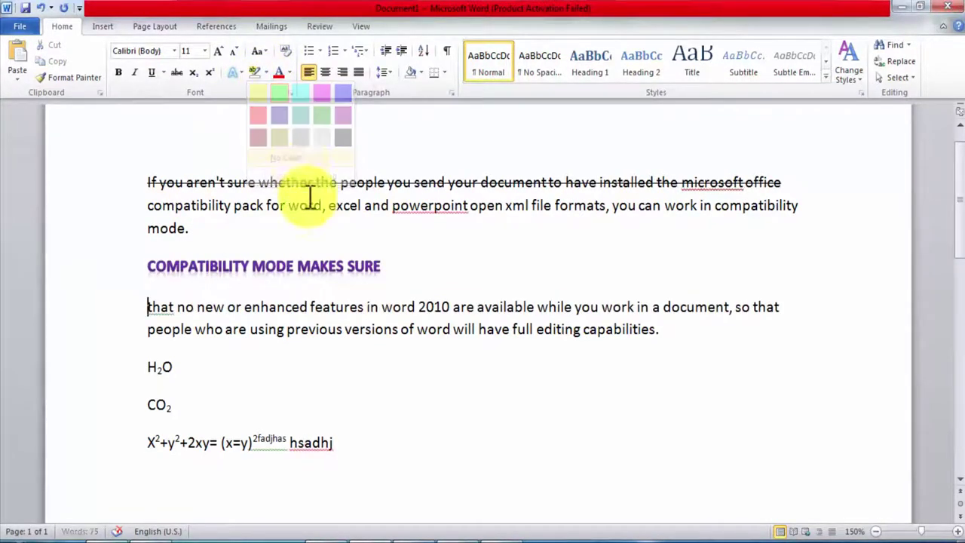
click(481, 329)
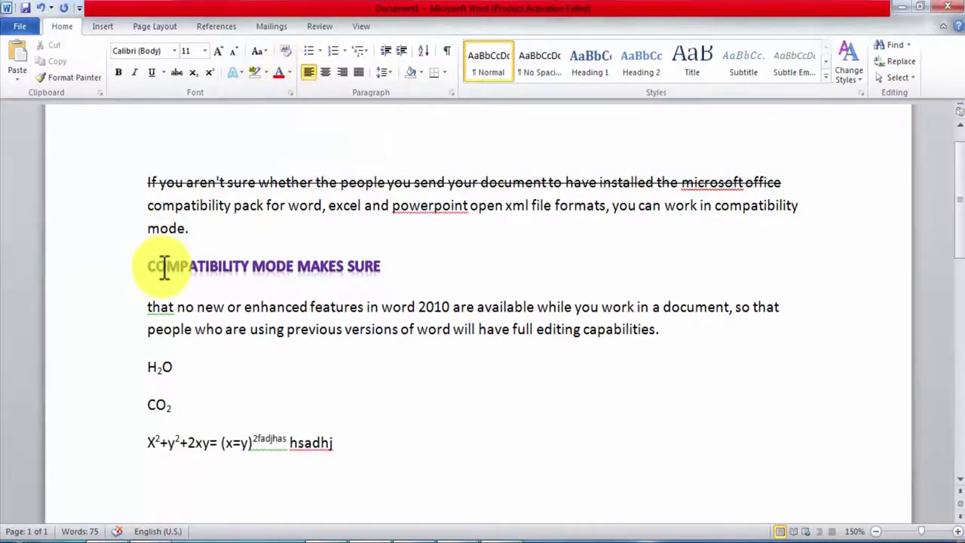
Select the COMPATIBILITY MODE MAKES SURE heading and apply the purple gradient text effect again.
drag(148, 267, 382, 271)
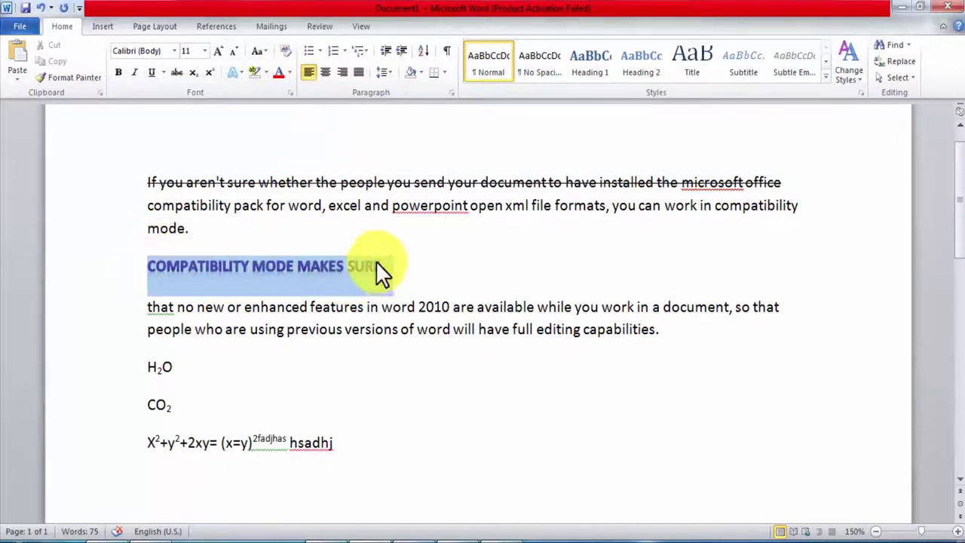
click(235, 72)
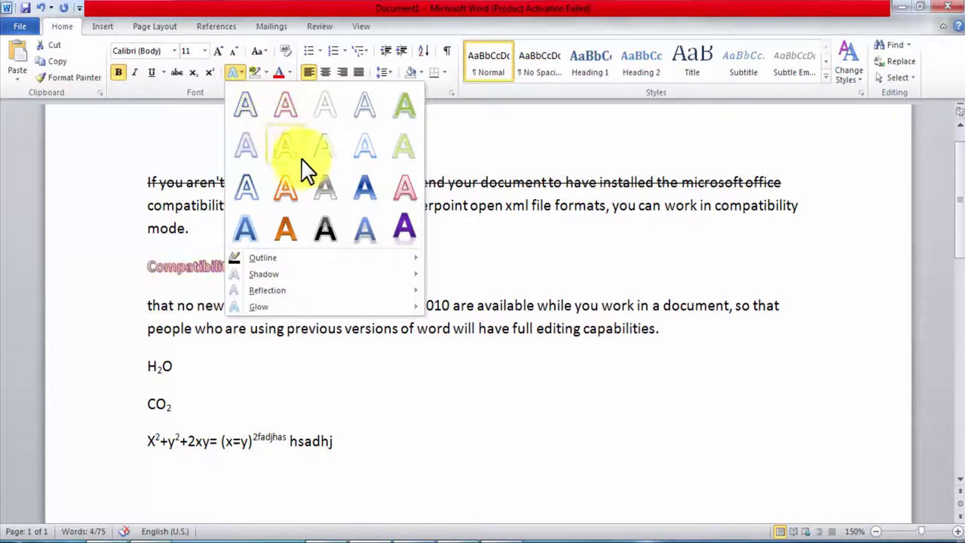
click(403, 253)
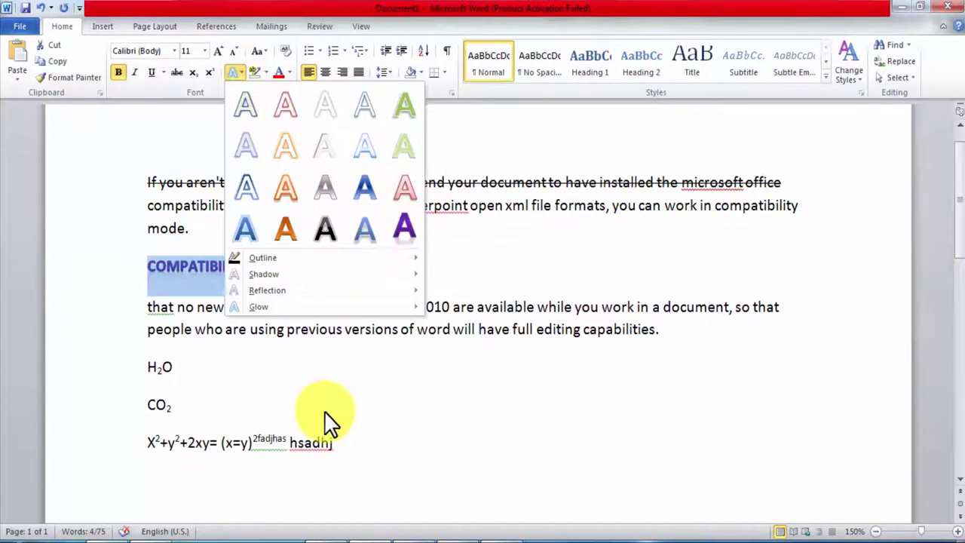
click(354, 360)
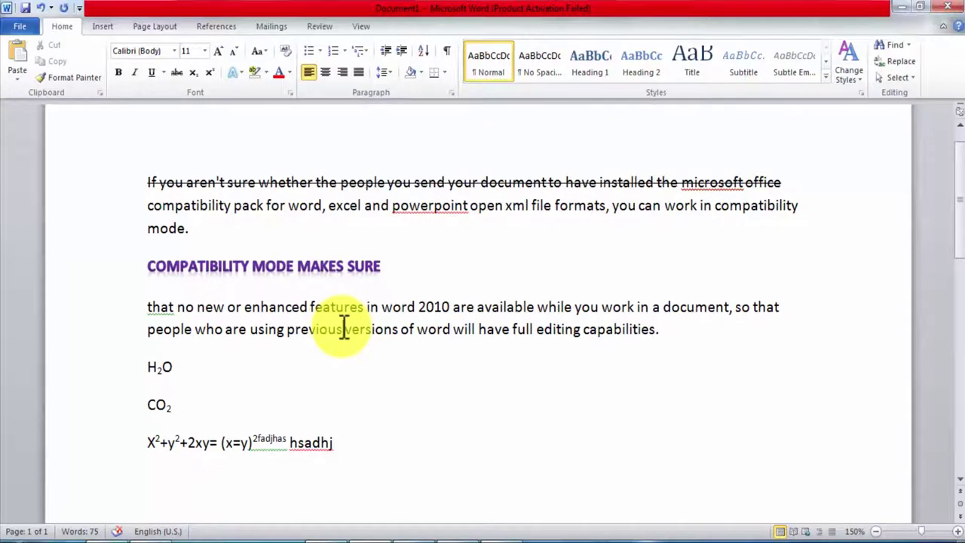
Make the whole first paragraph's font colour red.
click(344, 329)
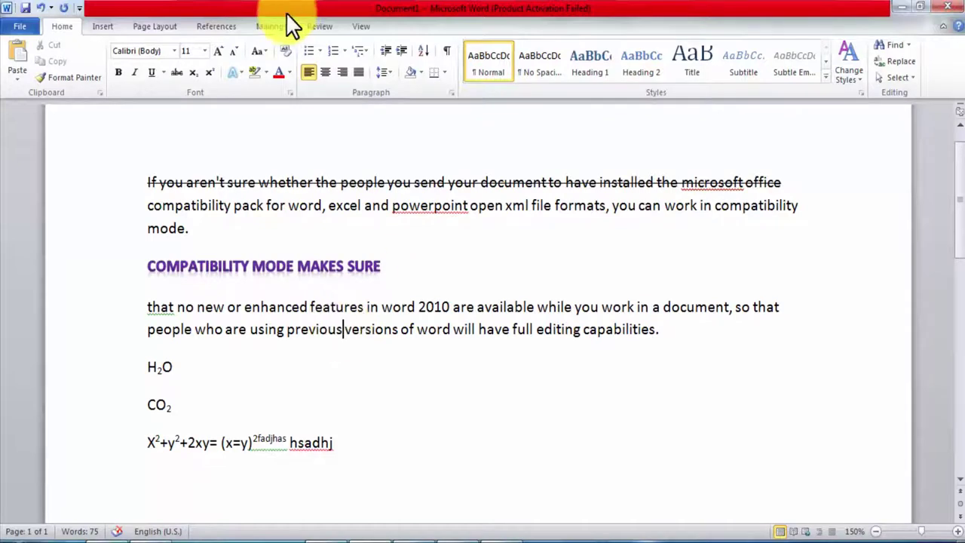
click(287, 71)
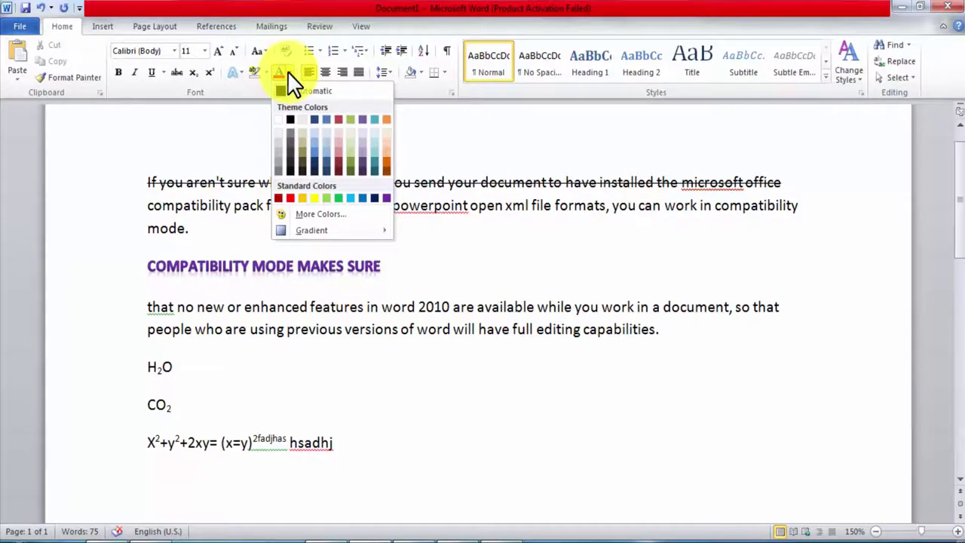
click(287, 71)
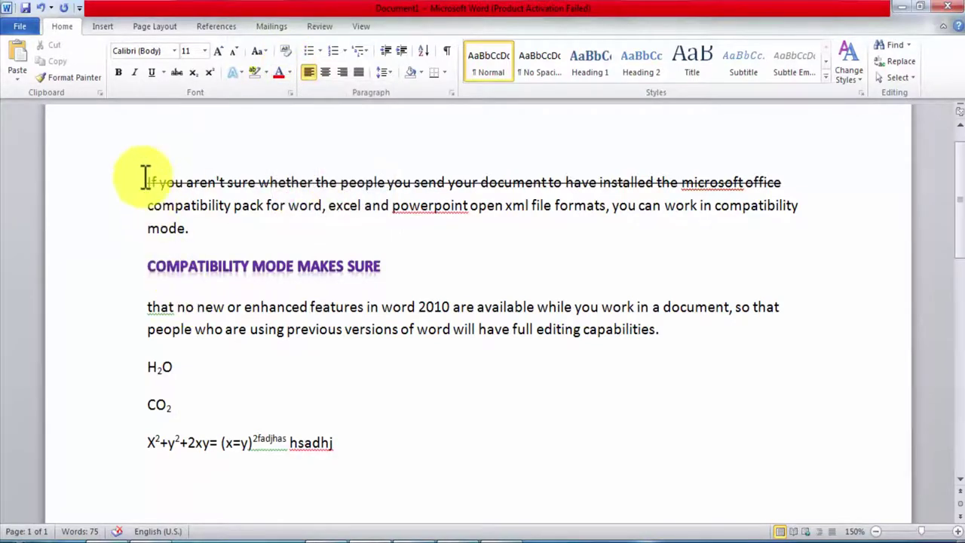
drag(147, 181, 449, 223)
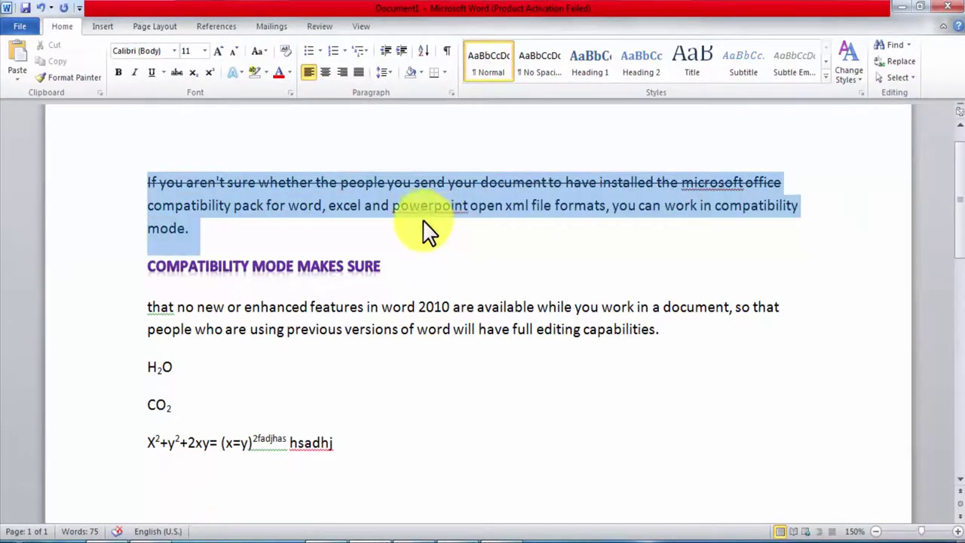
click(289, 72)
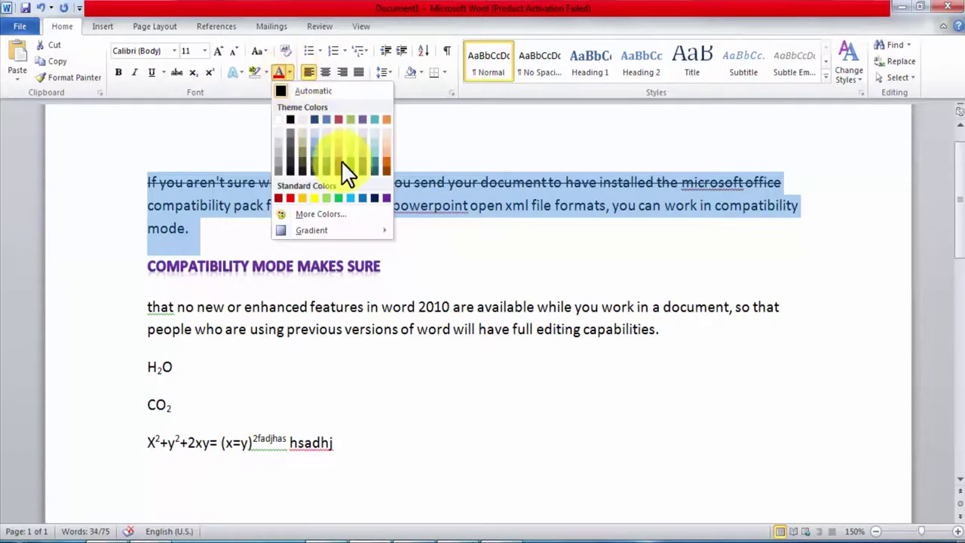
click(291, 198)
click(400, 332)
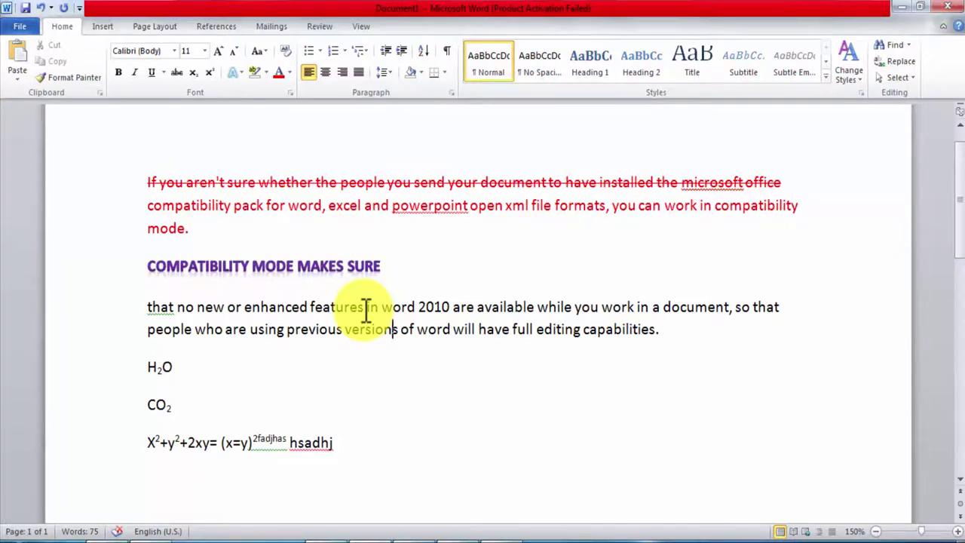
Make the paragraph under the purple heading blue.
drag(106, 315, 556, 343)
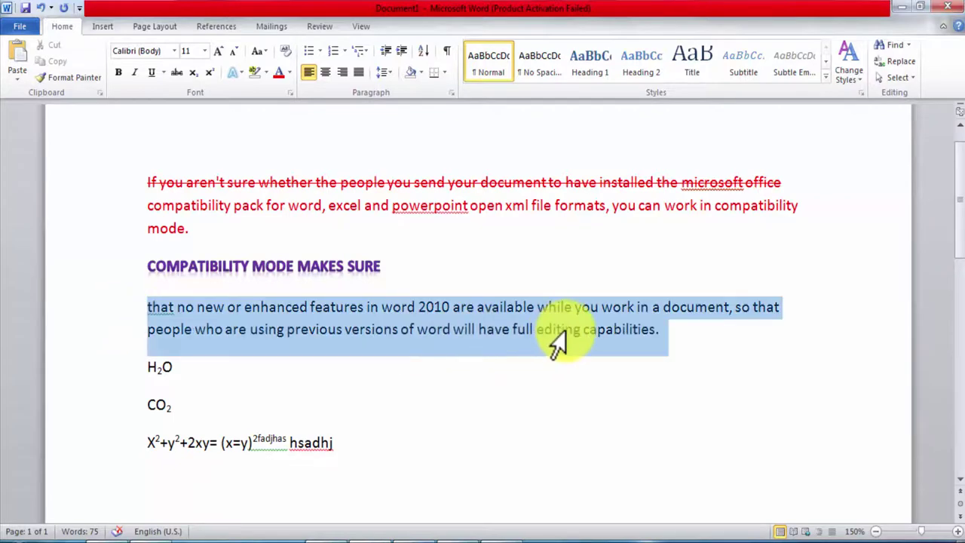
click(290, 73)
click(312, 194)
click(642, 329)
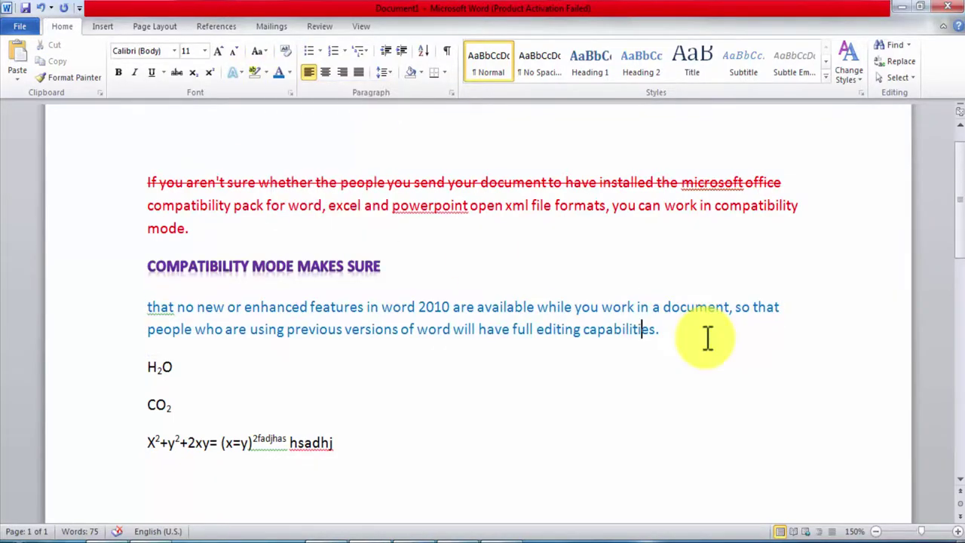